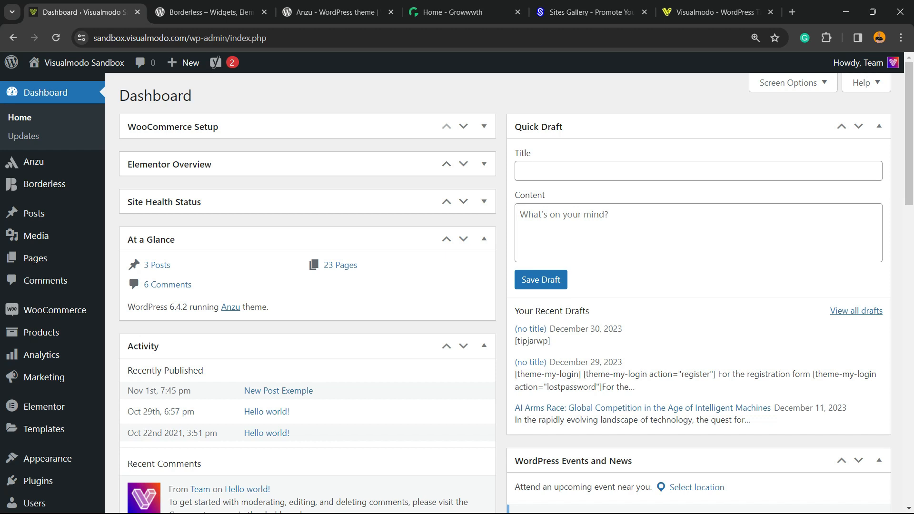
# Search the plugin directory for 'Tip Jar WP' from Add New Plugin.
pyautogui.moveTo(36, 235)
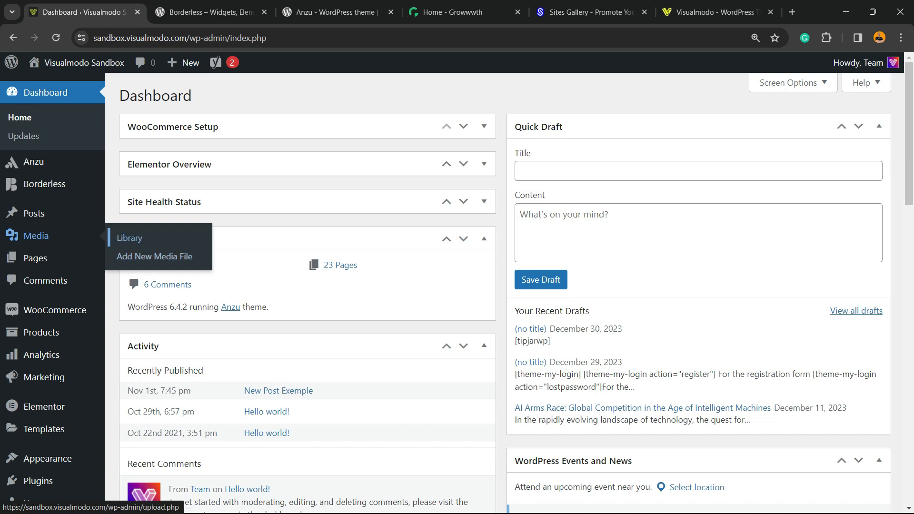
pyautogui.scroll(-3, 48, 309)
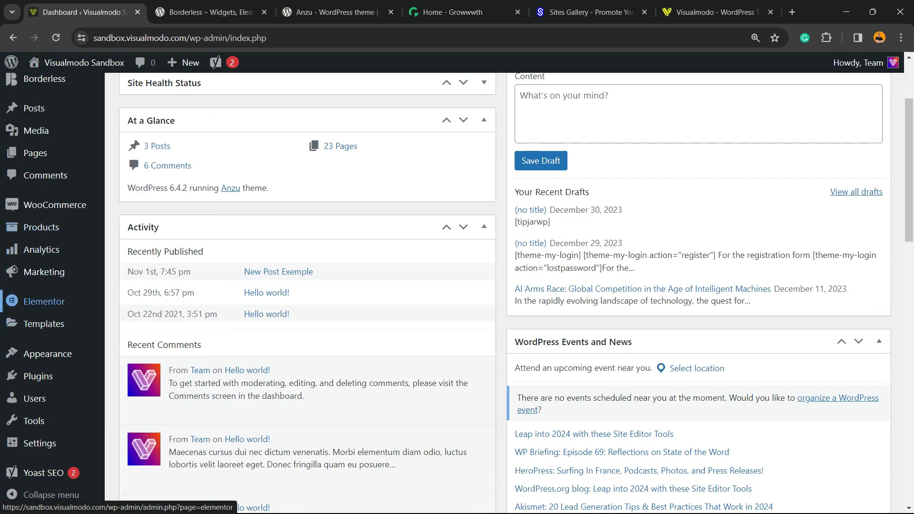
pyautogui.moveTo(38, 376)
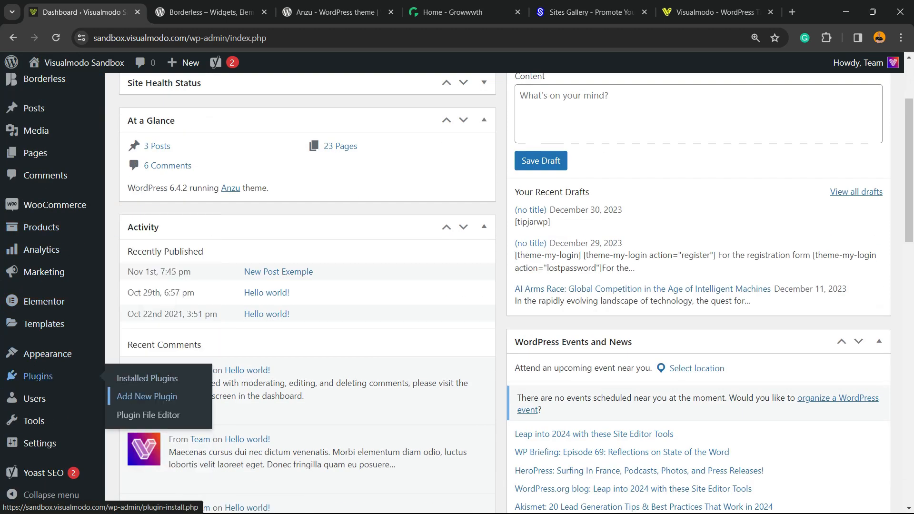
pyautogui.click(146, 397)
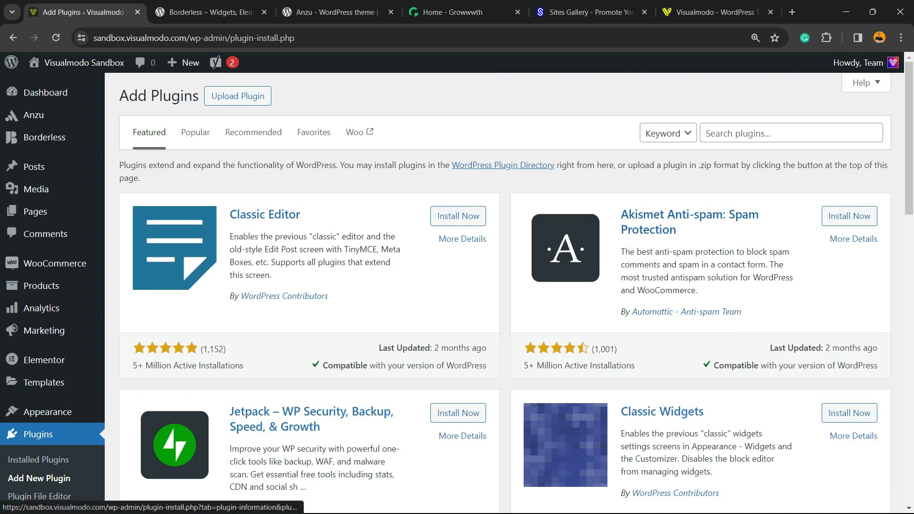
pyautogui.click(710, 134)
pyautogui.write('Tip Jar WP')
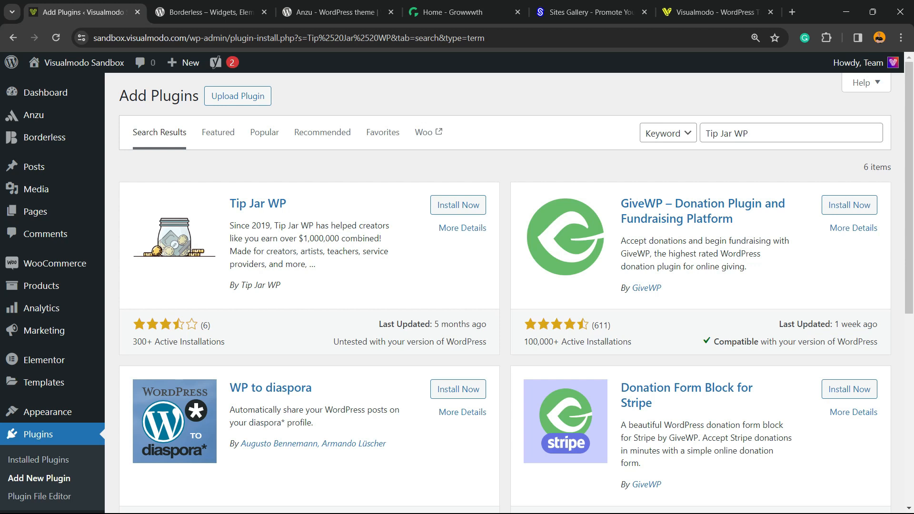
# Install and activate Tip Jar WP, then open its admin page.
pyautogui.moveTo(286, 203)
pyautogui.mouseDown()
pyautogui.moveTo(235, 203)
pyautogui.moveTo(289, 204)
pyautogui.mouseUp()
pyautogui.click(458, 205)
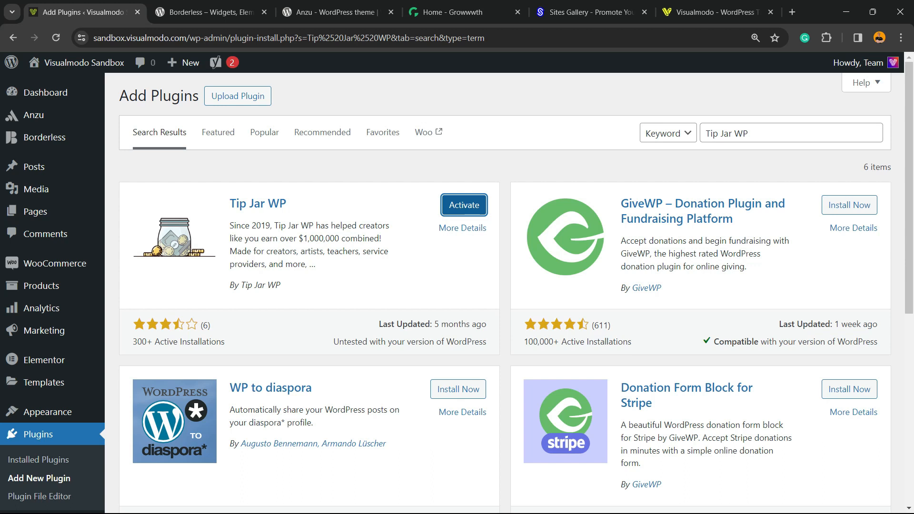
pyautogui.click(464, 205)
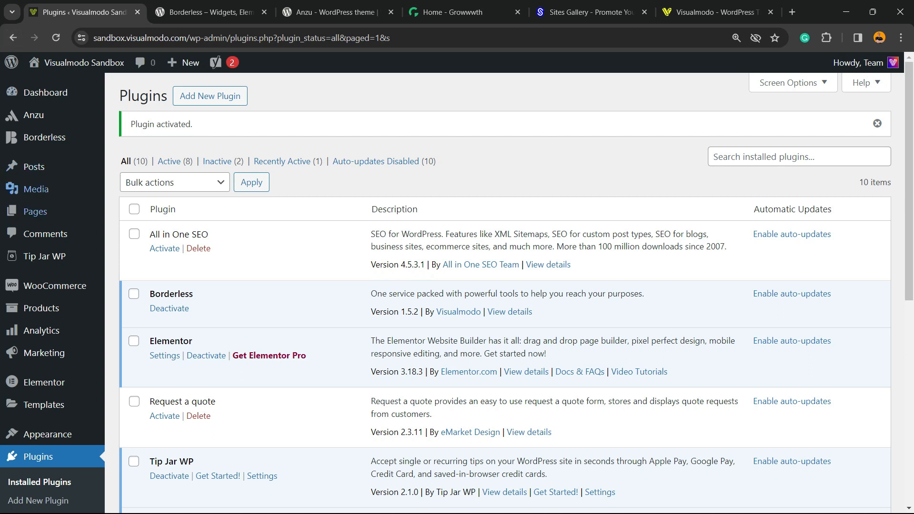
pyautogui.click(47, 256)
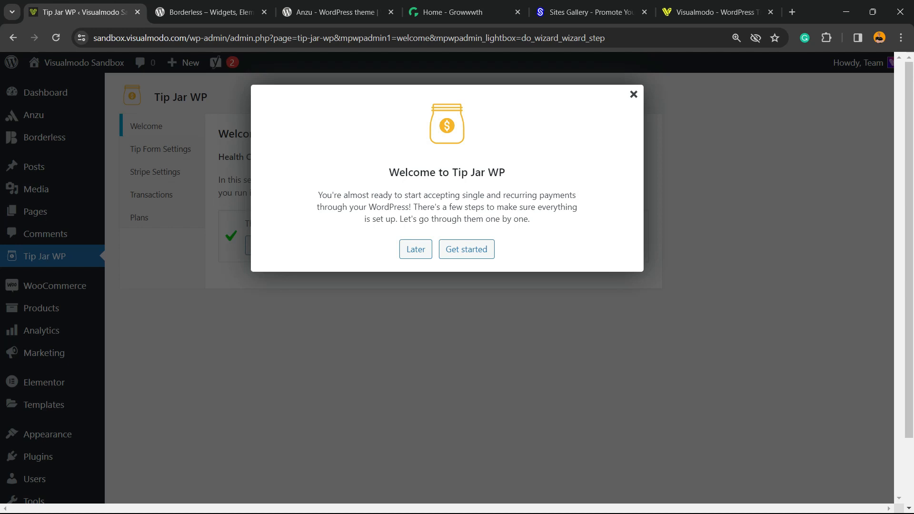
# Start the Tip Jar WP wizard, pass the HTTPS/SSL check, and begin connecting Stripe.
pyautogui.tripleClick(494, 196)
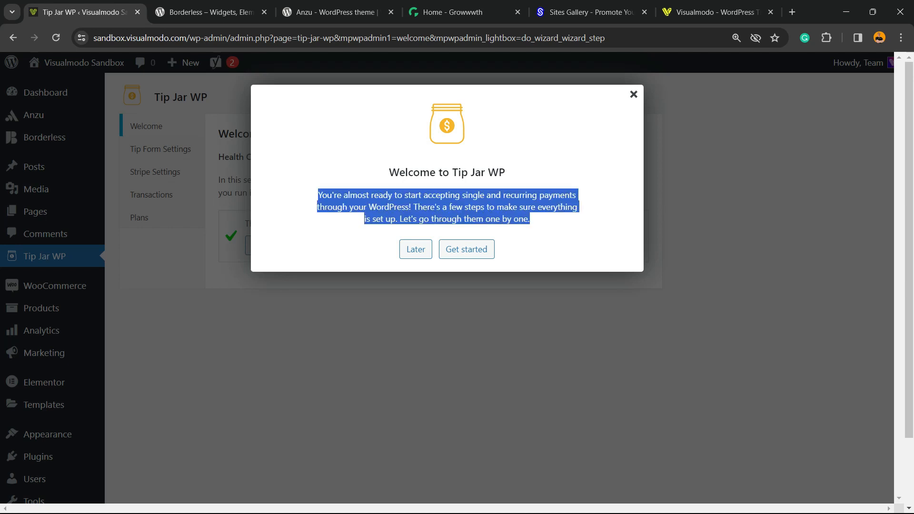
pyautogui.click(493, 196)
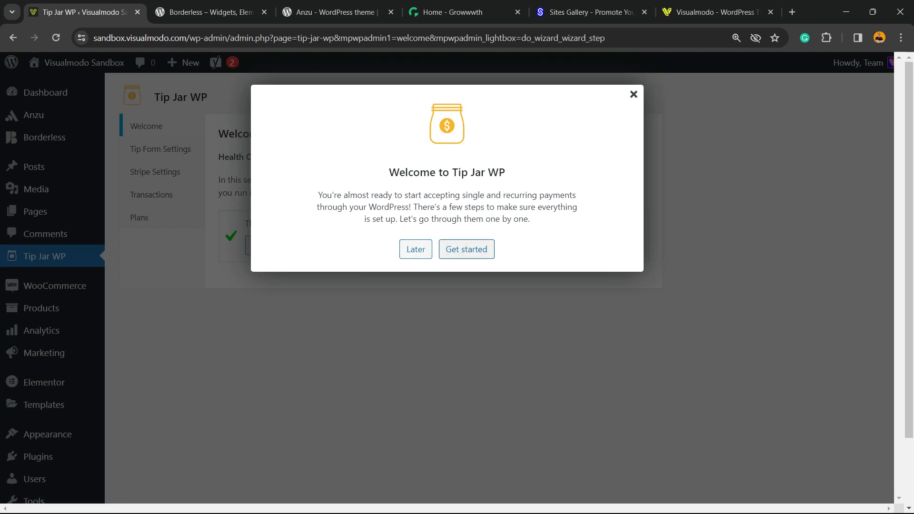
pyautogui.click(461, 254)
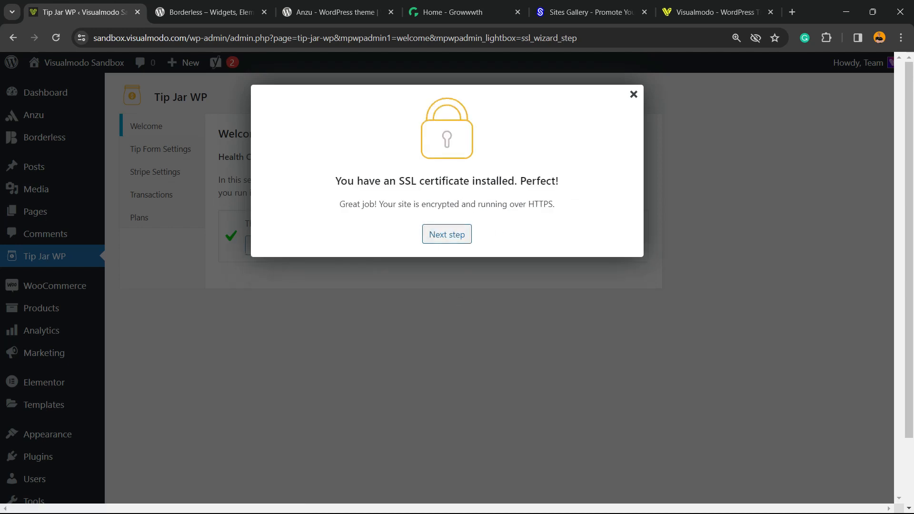
pyautogui.tripleClick(345, 181)
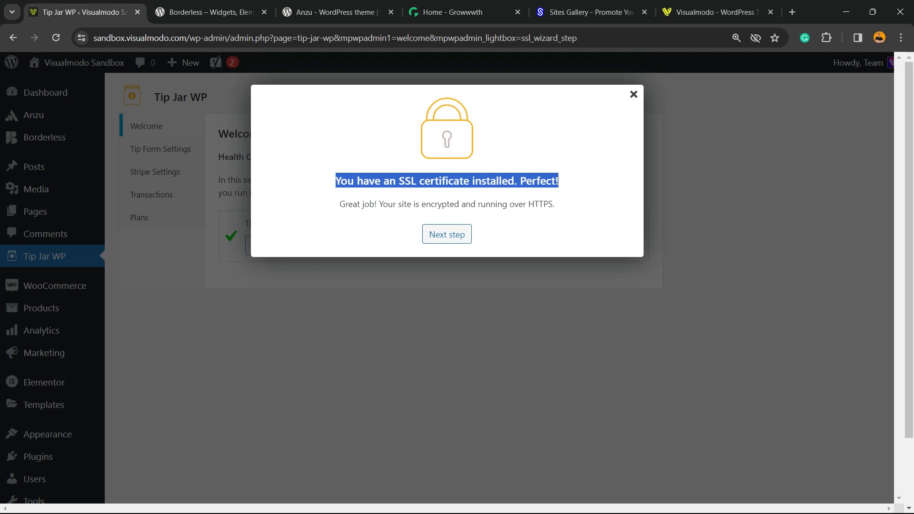
pyautogui.doubleClick(541, 204)
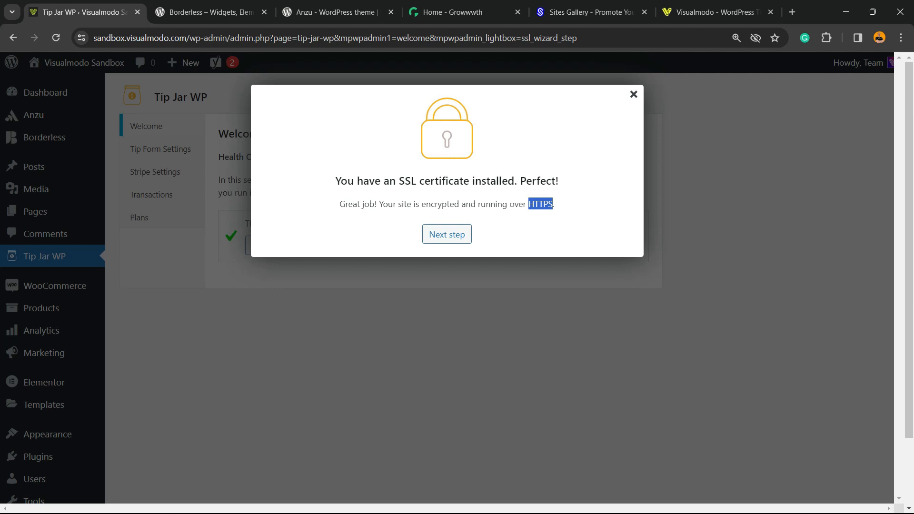
pyautogui.click(447, 234)
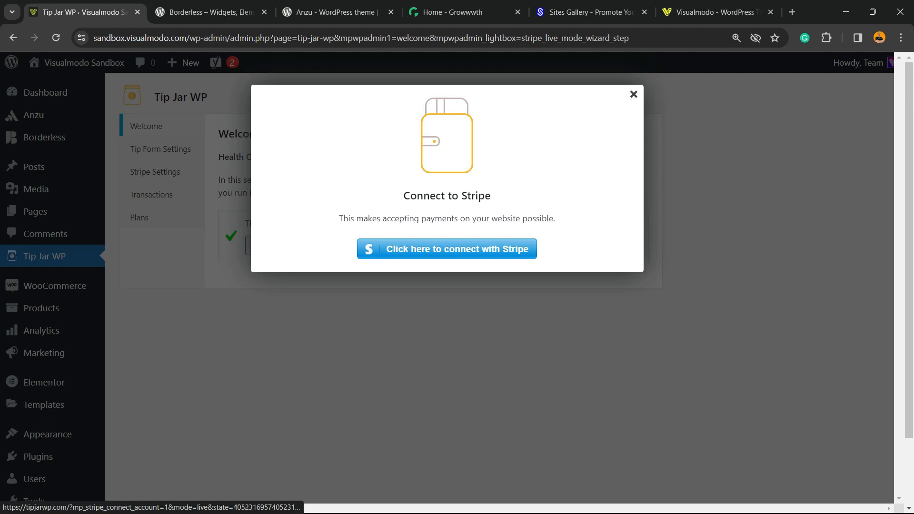
pyautogui.click(447, 249)
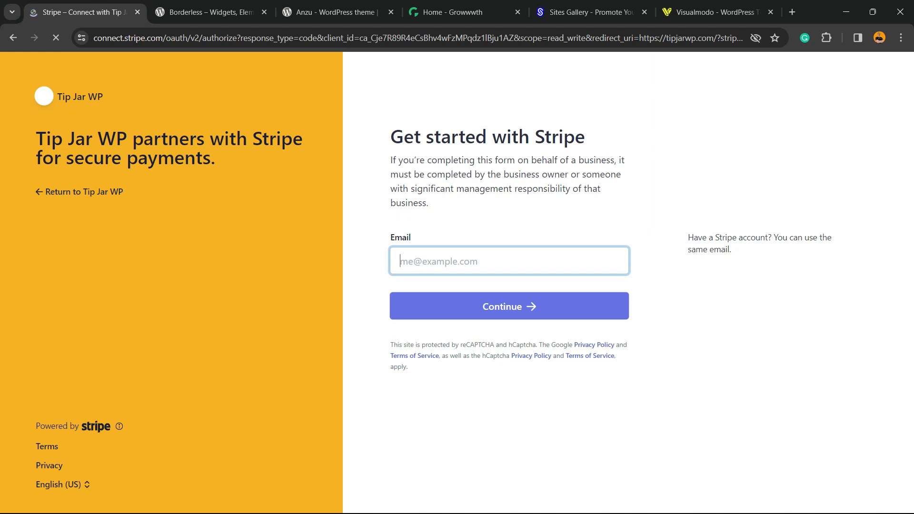
# Submit the autofilled e-mail to Stripe, retrying after the captcha error.
pyautogui.press('Tab')
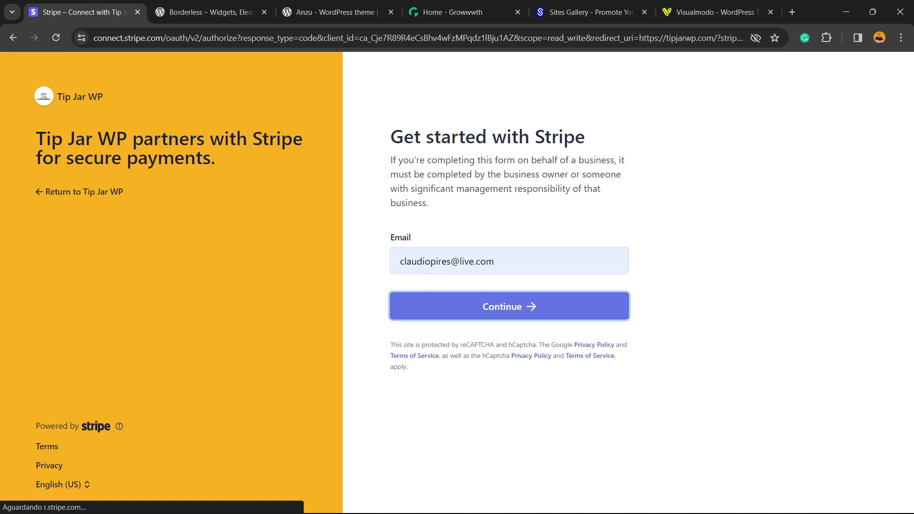
pyautogui.press('Return')
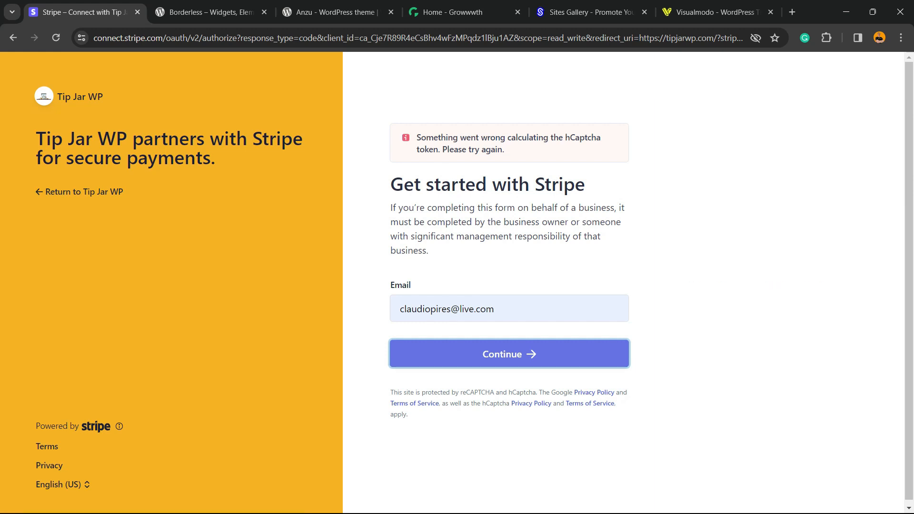
pyautogui.click(510, 353)
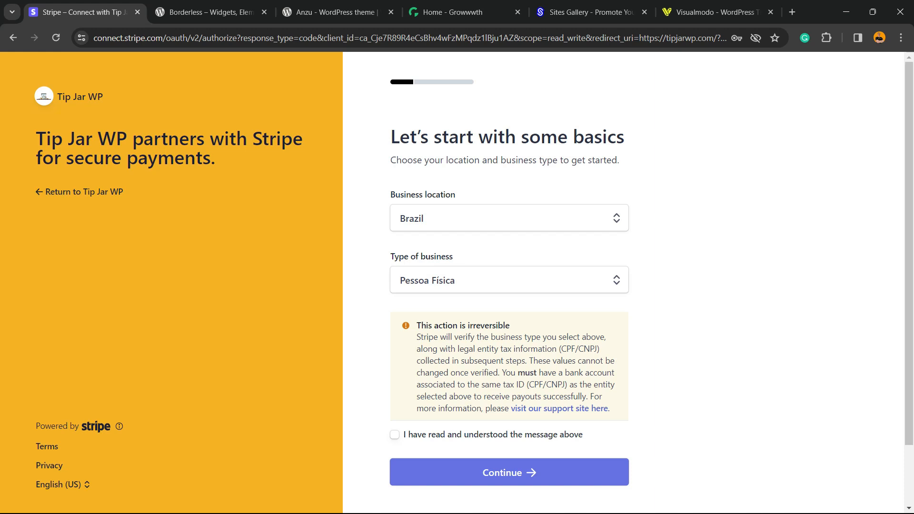
# Acknowledge the irreversible Brazil / Pessoa Física business type notice and continue.
pyautogui.press('space')
pyautogui.press('Tab')
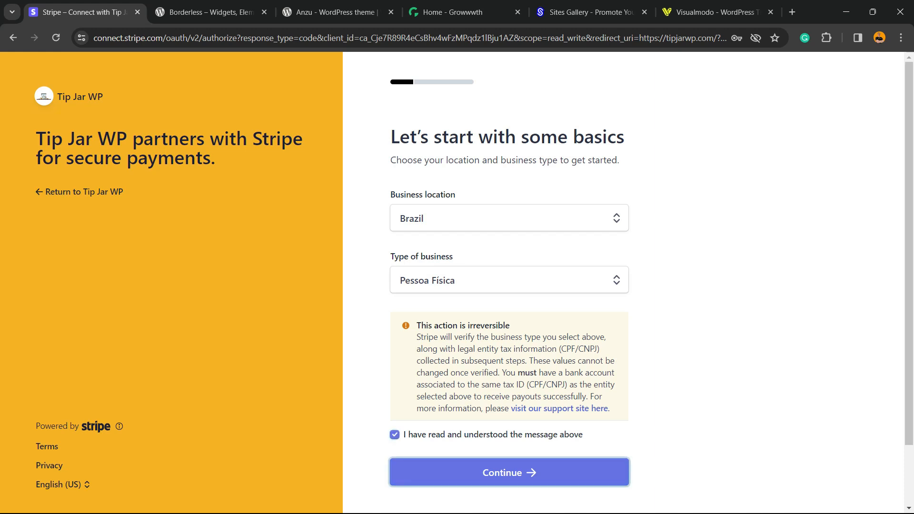
pyautogui.press('Return')
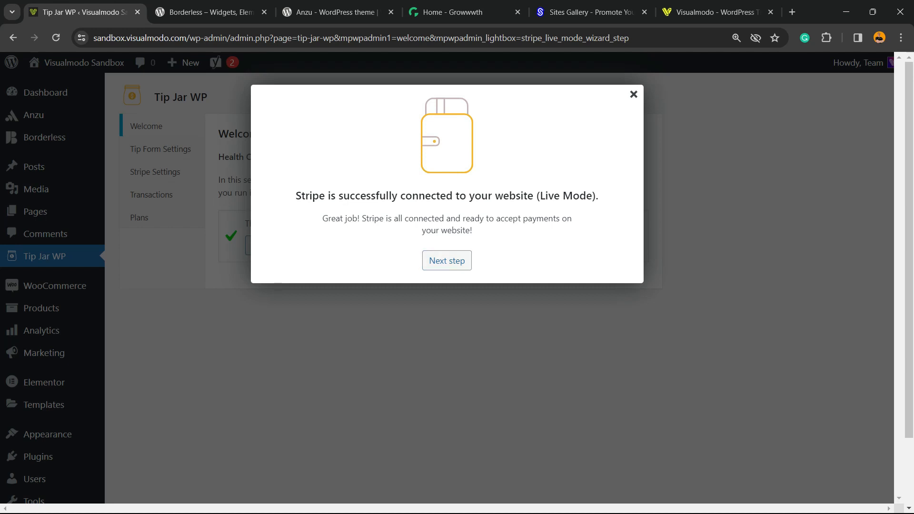
# Advance to the webhooks step and copy the Tip Jar WP endpoint URL.
pyautogui.click(446, 260)
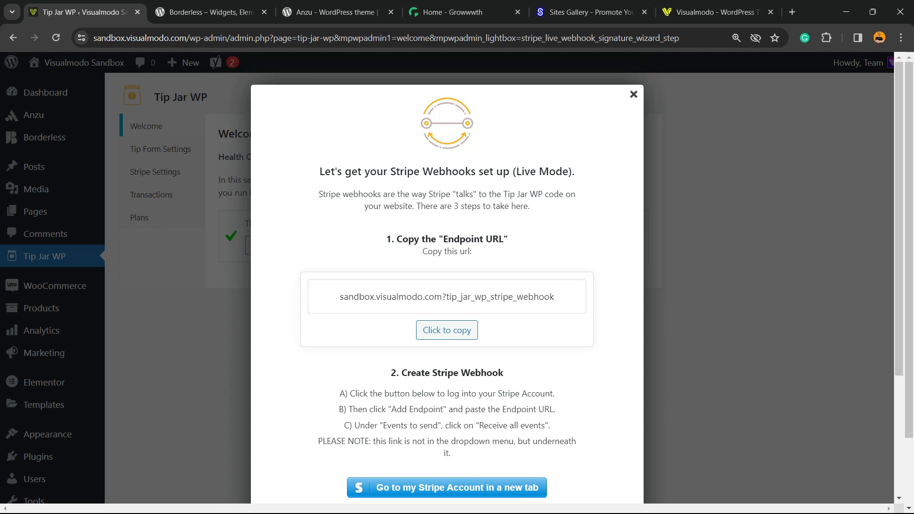
pyautogui.click(446, 330)
pyautogui.scroll(-4, 446, 330)
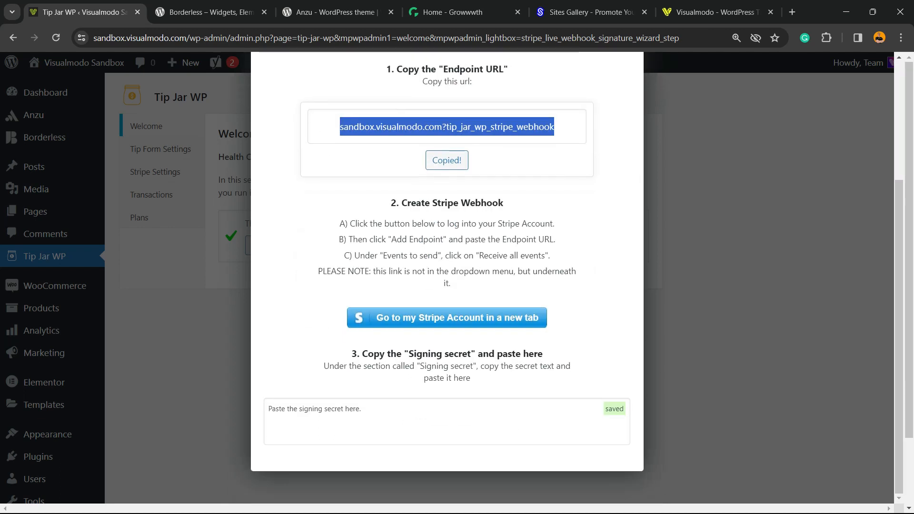
pyautogui.scroll(-2, 447, 330)
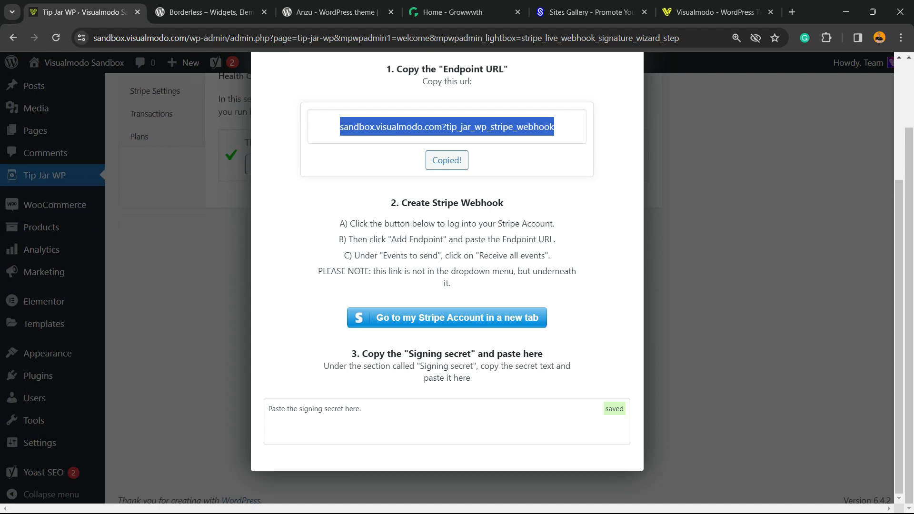
pyautogui.click(443, 353)
pyautogui.doubleClick(442, 353)
pyautogui.tripleClick(443, 354)
pyautogui.doubleClick(450, 354)
pyautogui.click(273, 428)
pyautogui.scroll(2, 447, 280)
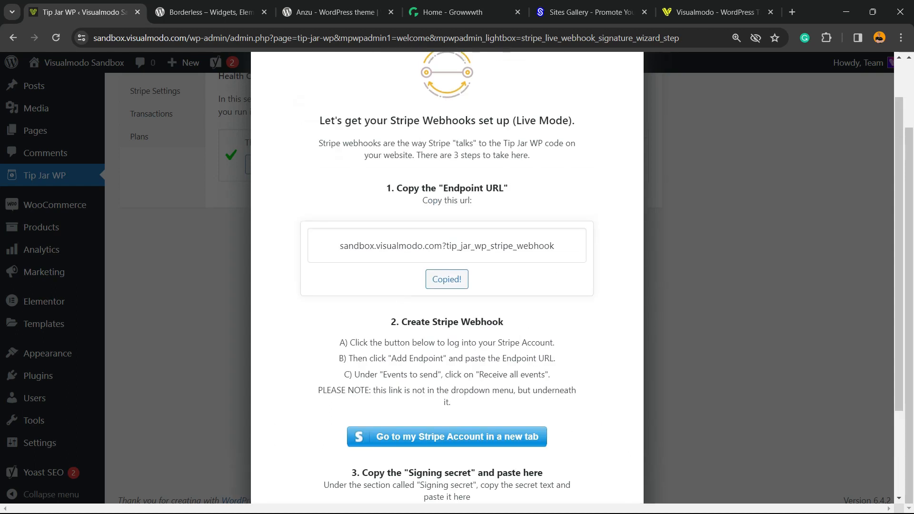
pyautogui.click(447, 280)
pyautogui.hotkey('ctrl', 'c')
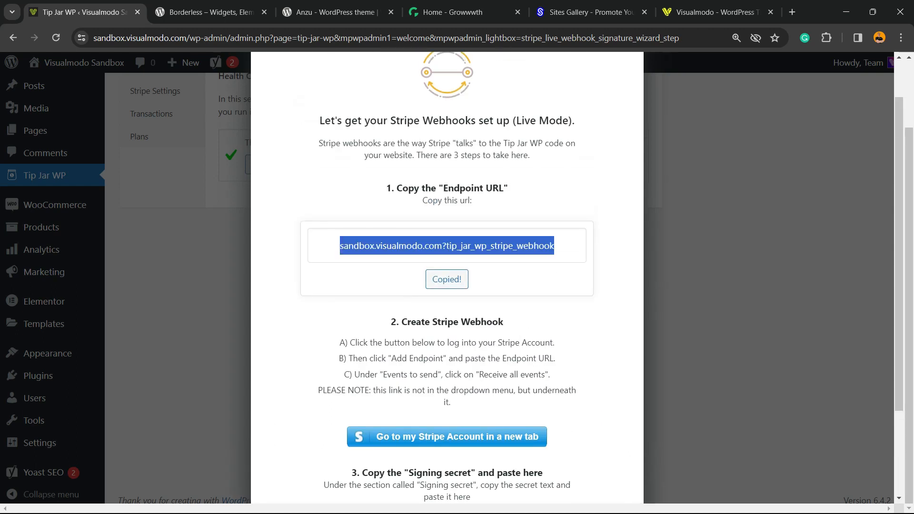
# Open the Stripe webhooks page in a new tab and review the wizard's Add Endpoint instructions.
pyautogui.click(447, 437)
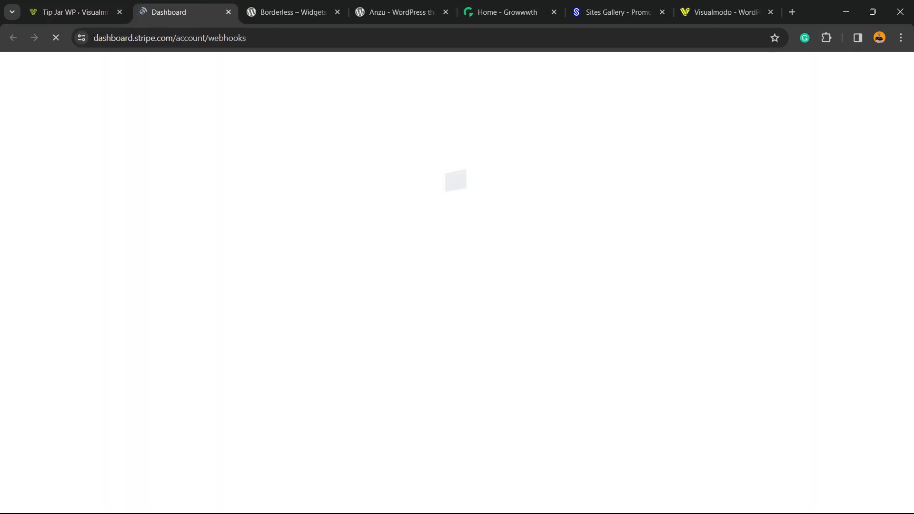
pyautogui.click(73, 12)
pyautogui.scroll(-3, 447, 276)
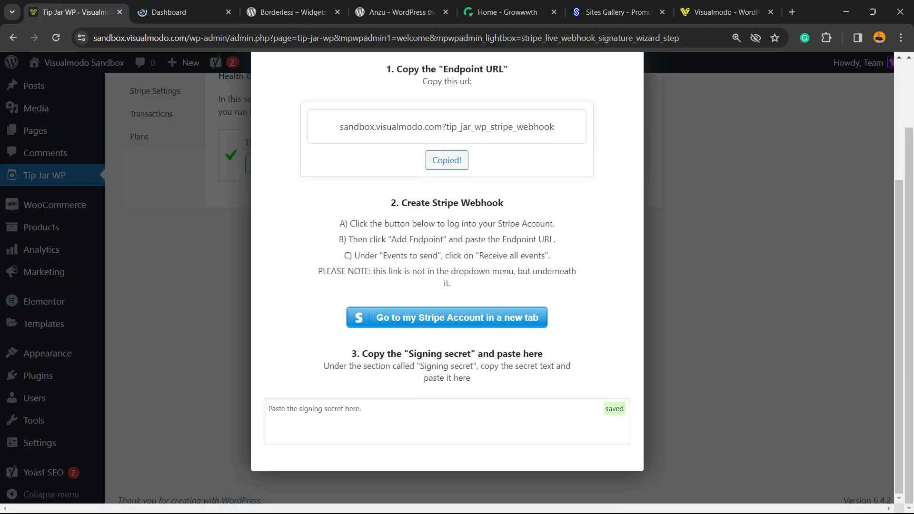
pyautogui.moveTo(351, 223); pyautogui.dragTo(554, 223)
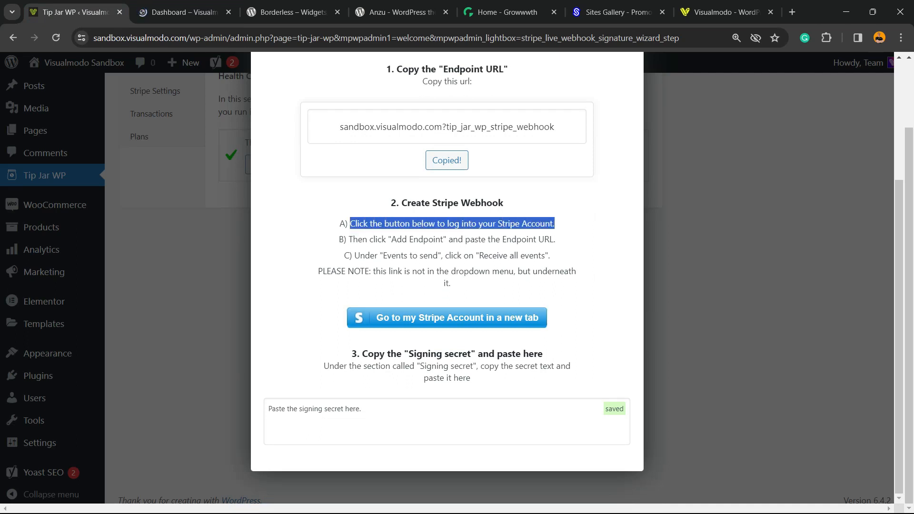
pyautogui.moveTo(388, 239); pyautogui.dragTo(555, 239)
pyautogui.click(555, 240)
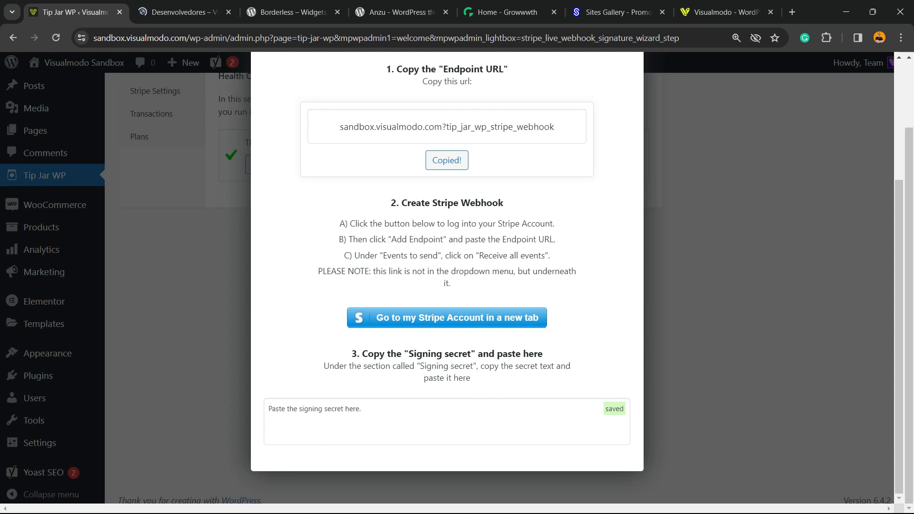
pyautogui.moveTo(379, 255); pyautogui.dragTo(550, 255)
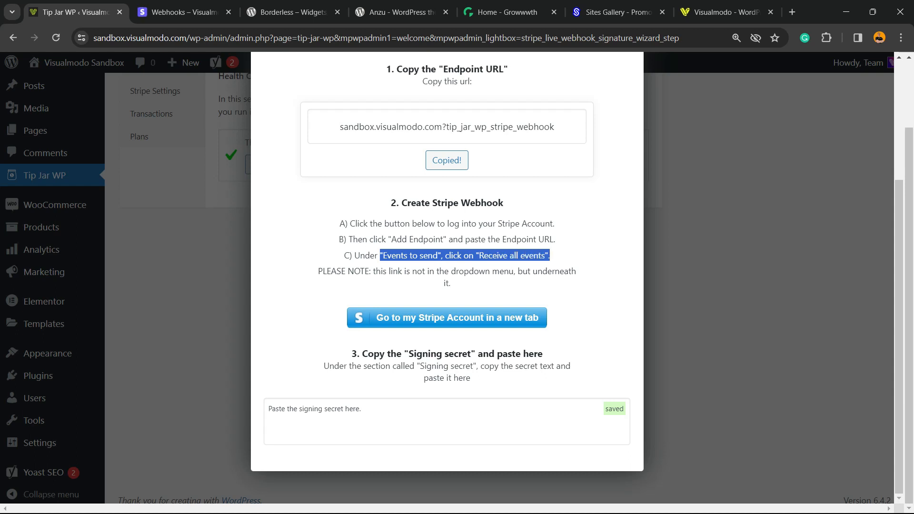
pyautogui.click(550, 256)
pyautogui.click(184, 12)
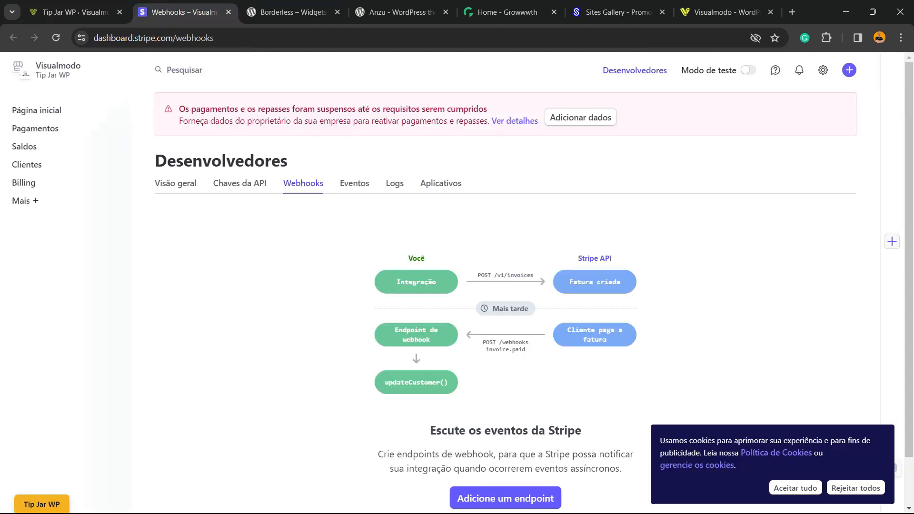
pyautogui.scroll(-1, 505, 286)
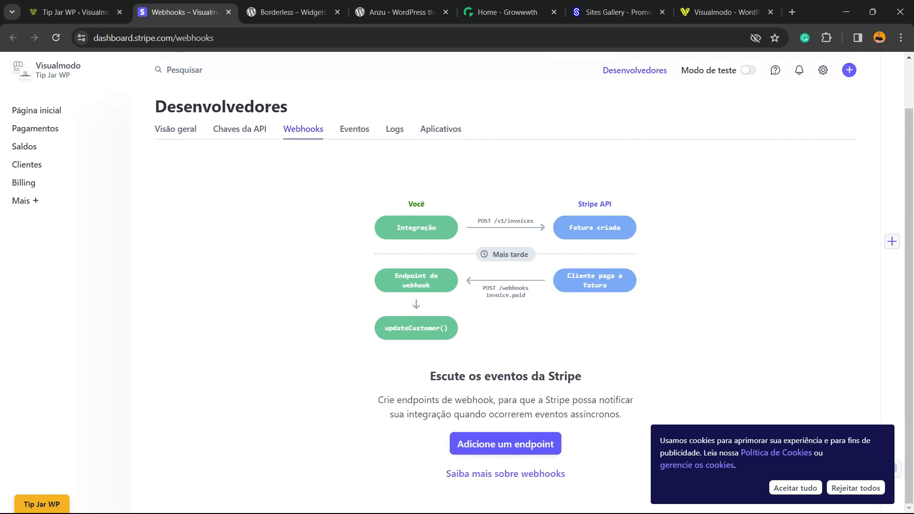
pyautogui.click(505, 444)
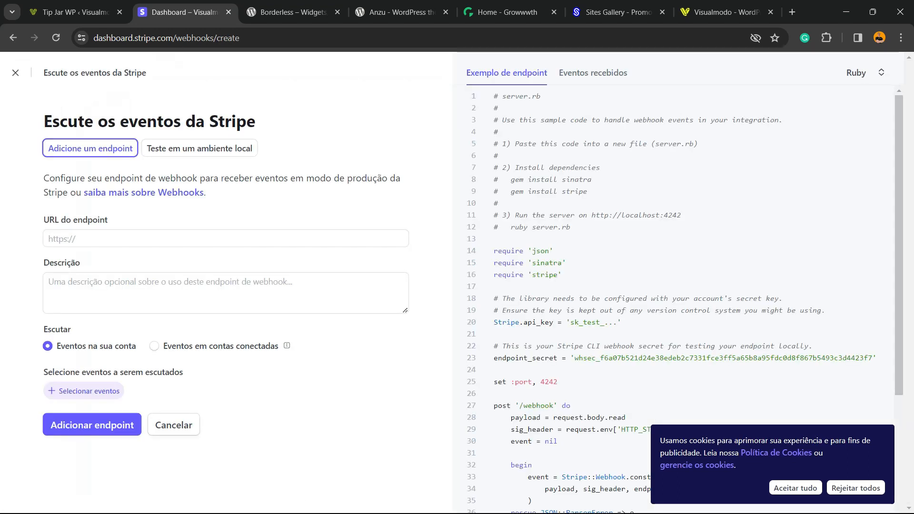
pyautogui.hotkey('ctrl', 'v')
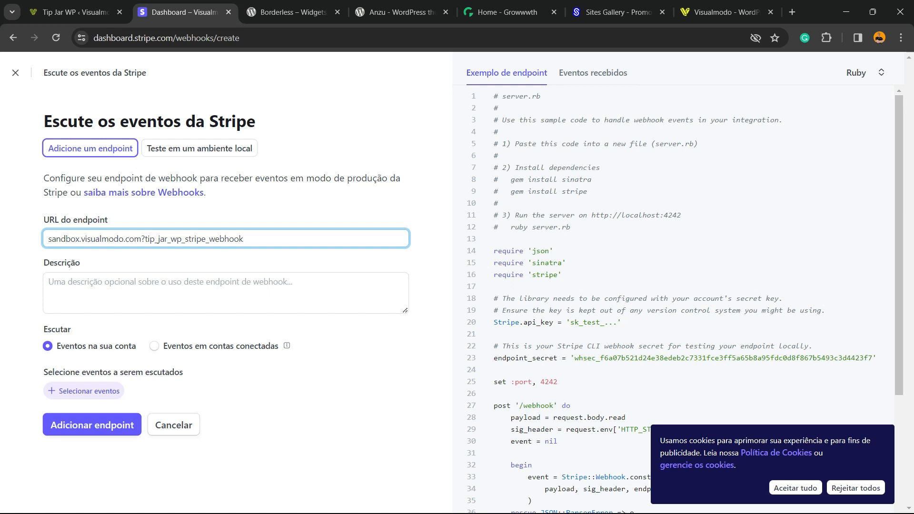
pyautogui.click(92, 424)
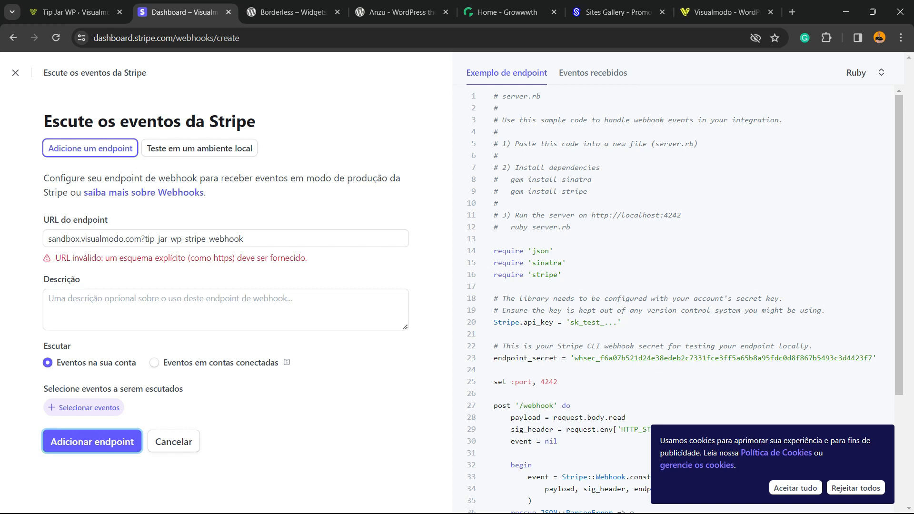
pyautogui.click(48, 238)
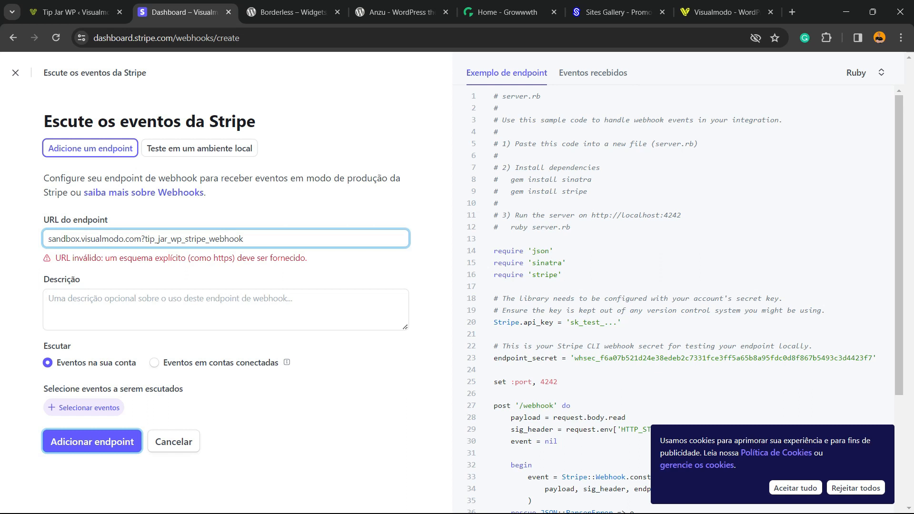
pyautogui.write('htt')
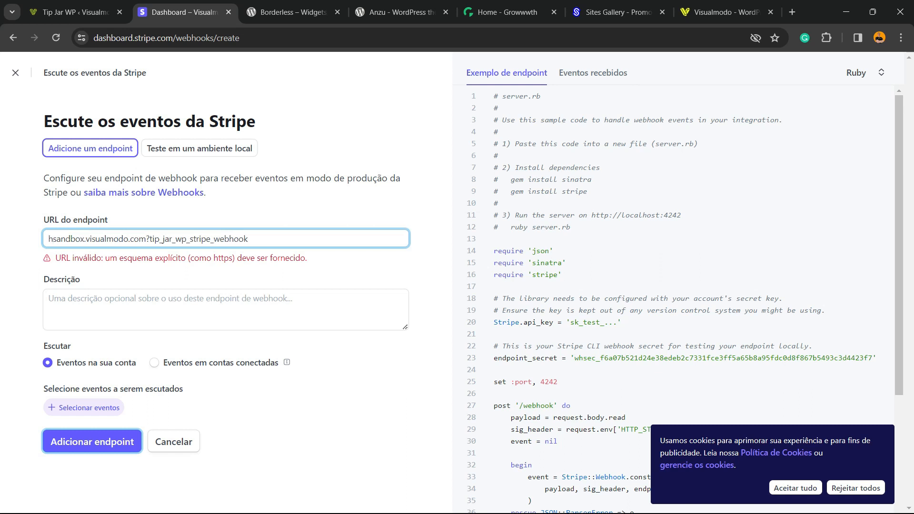
pyautogui.write('ps')
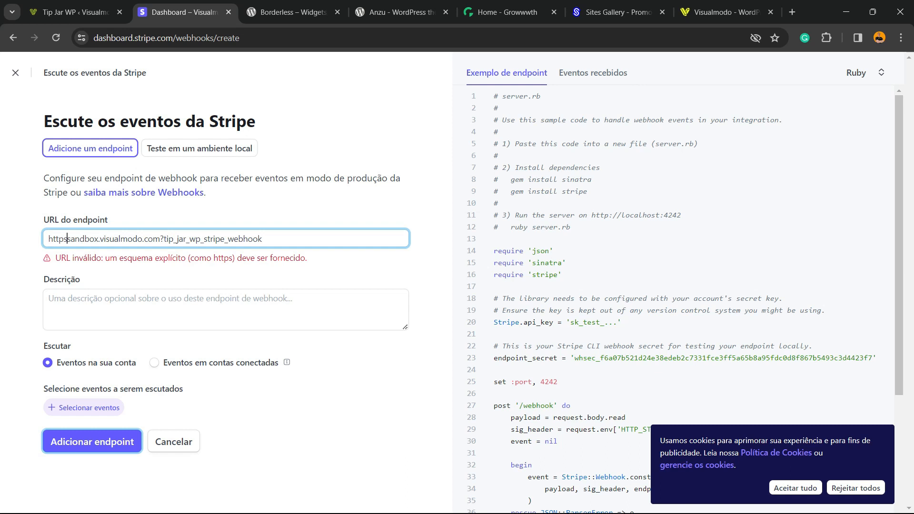
pyautogui.write('://')
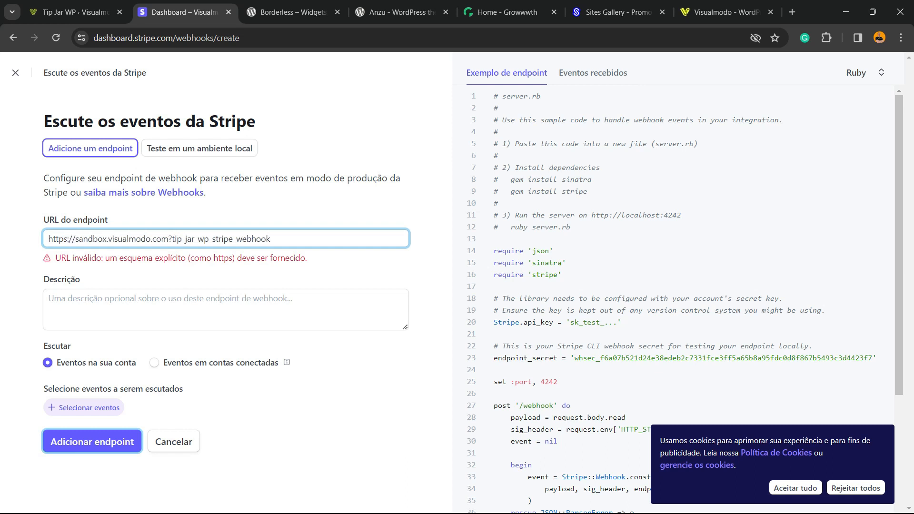
pyautogui.press('Return')
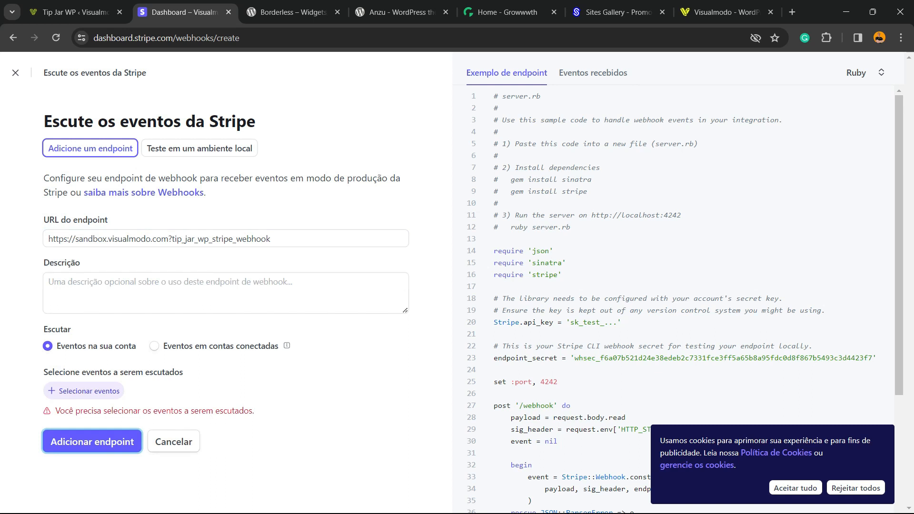
# Select all events for the endpoint and create it.
pyautogui.click(84, 391)
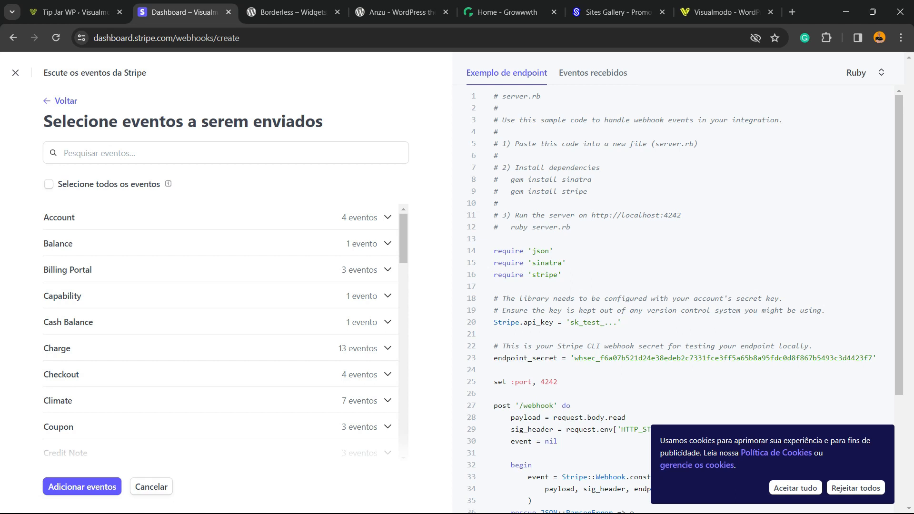
pyautogui.click(49, 184)
pyautogui.click(82, 486)
pyautogui.scroll(-9, 231, 288)
pyautogui.scroll(-20, 231, 288)
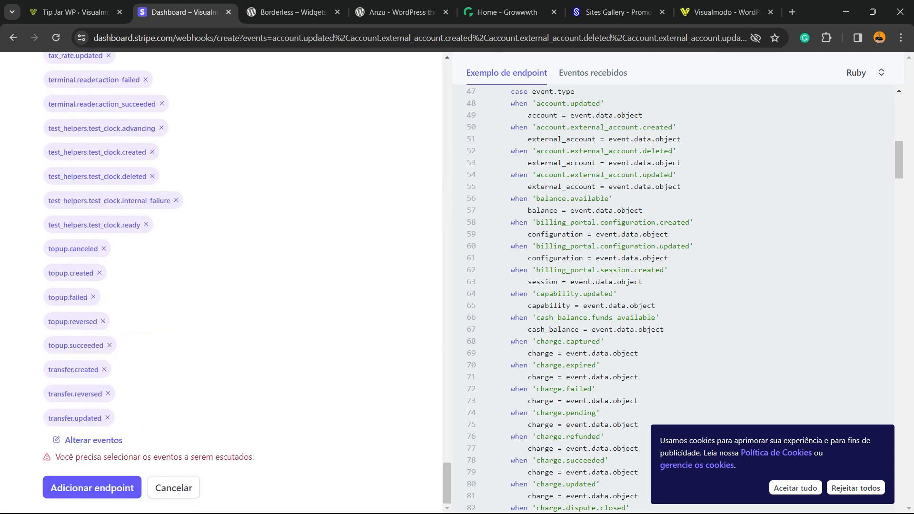
pyautogui.click(93, 487)
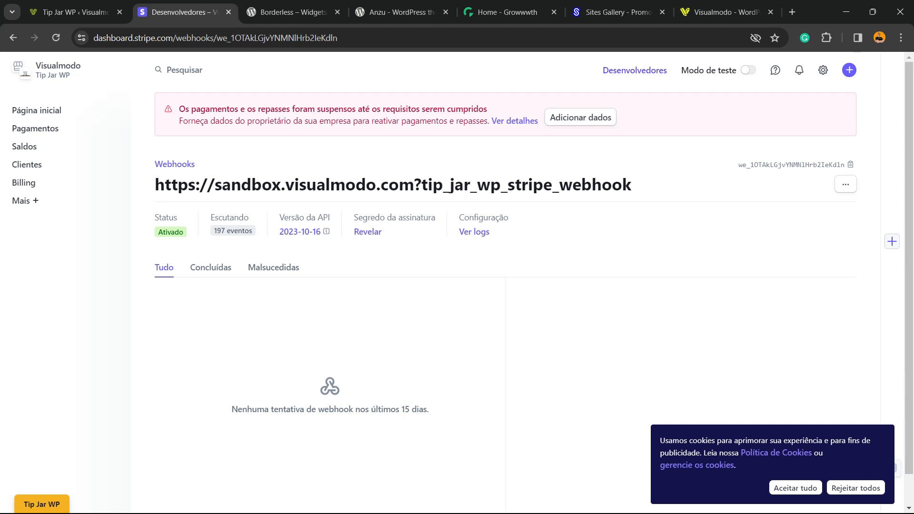
# Adjust the page zoom and review the wizard's step B and PLEASE NOTE paragraph.
pyautogui.hotkey('ctrl', '+')
pyautogui.hotkey('ctrl', '+')
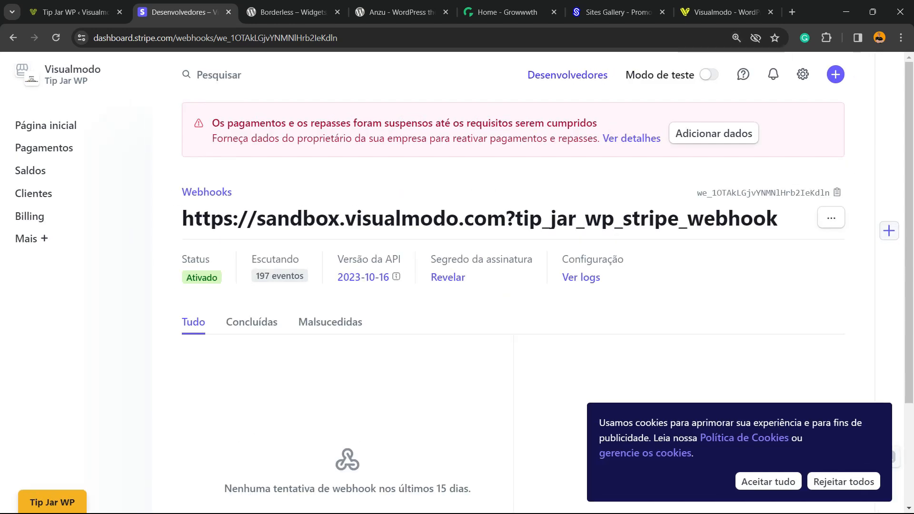
pyautogui.hotkey('ctrl', '-')
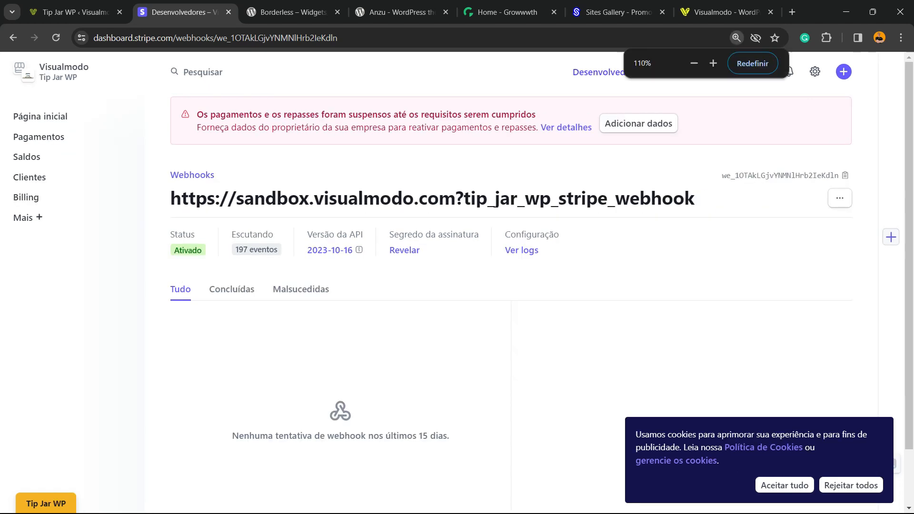
pyautogui.hotkey('ctrl', 'shift', 'Tab')
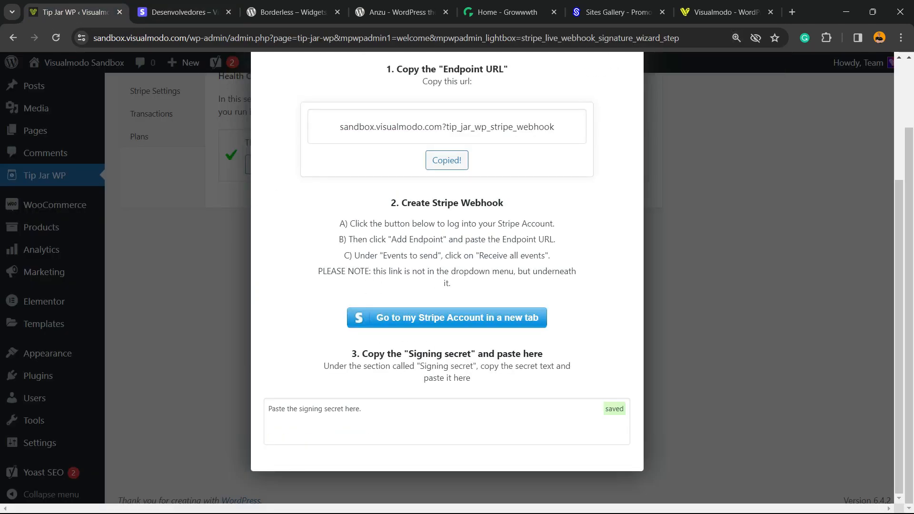
pyautogui.doubleClick(359, 239)
pyautogui.doubleClick(426, 240)
pyautogui.click(426, 239)
pyautogui.tripleClick(396, 271)
pyautogui.click(396, 272)
pyautogui.tripleClick(471, 271)
pyautogui.click(471, 271)
# Review the Signing secret step, then go back to the Stripe webhook details.
pyautogui.tripleClick(447, 354)
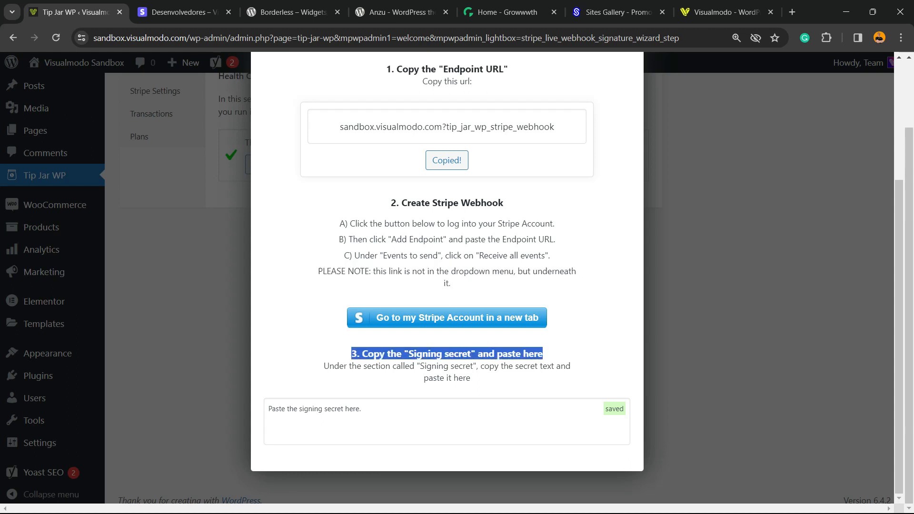
pyautogui.click(447, 354)
pyautogui.doubleClick(426, 354)
pyautogui.doubleClick(444, 354)
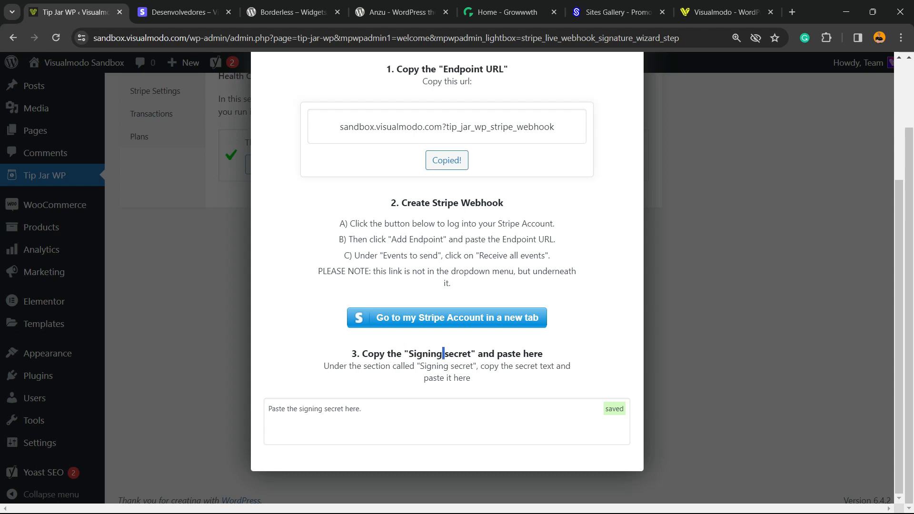
pyautogui.click(179, 12)
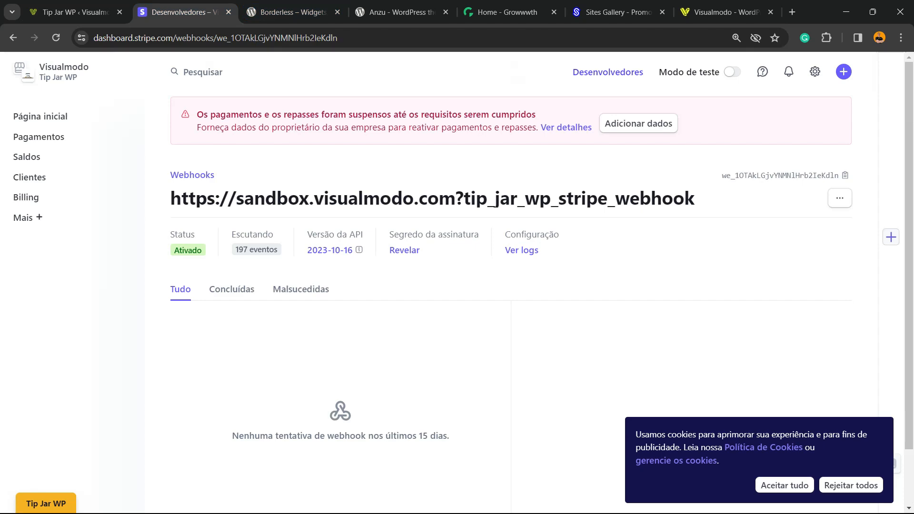
pyautogui.press('super+shift+s')
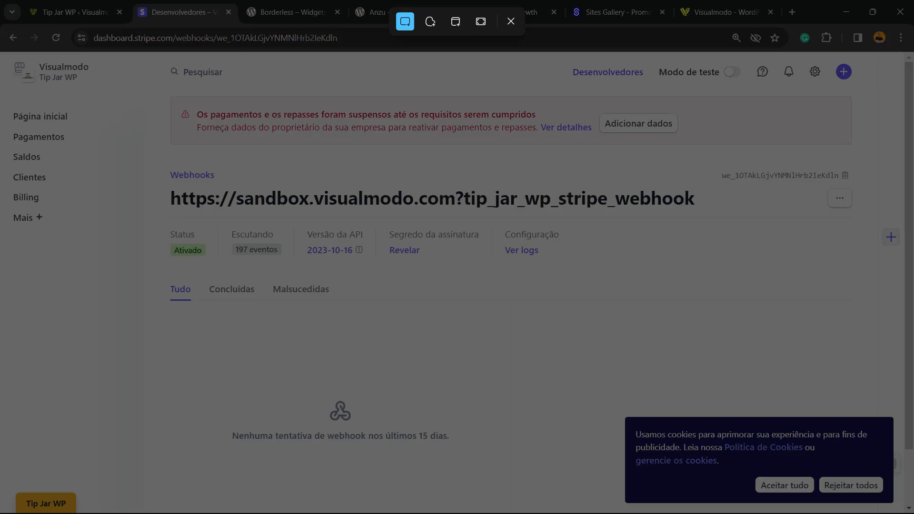
pyautogui.click(510, 22)
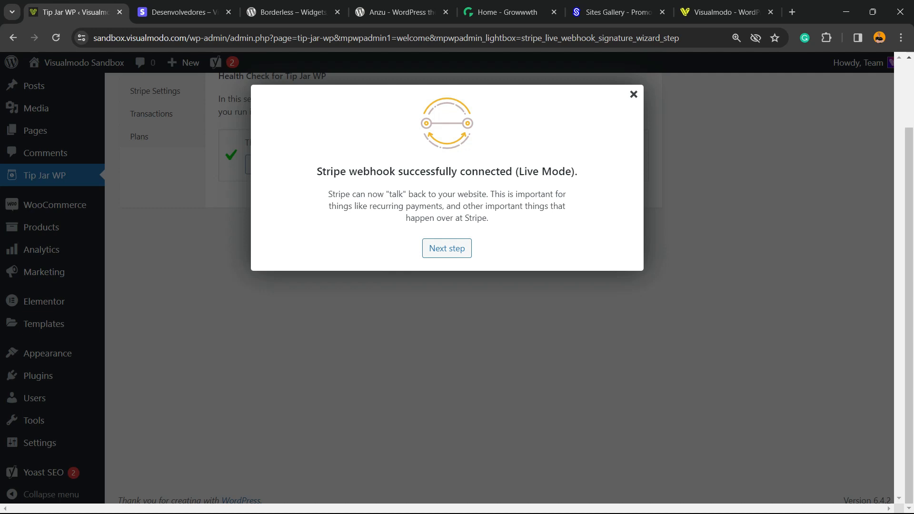
# Send a test email from the wizard and confirm it via the link in Gmail.
pyautogui.click(447, 249)
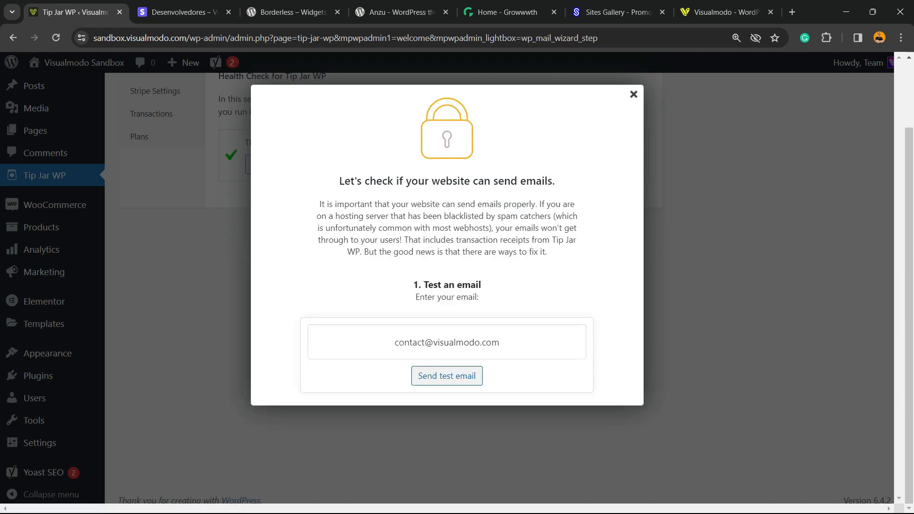
pyautogui.click(447, 375)
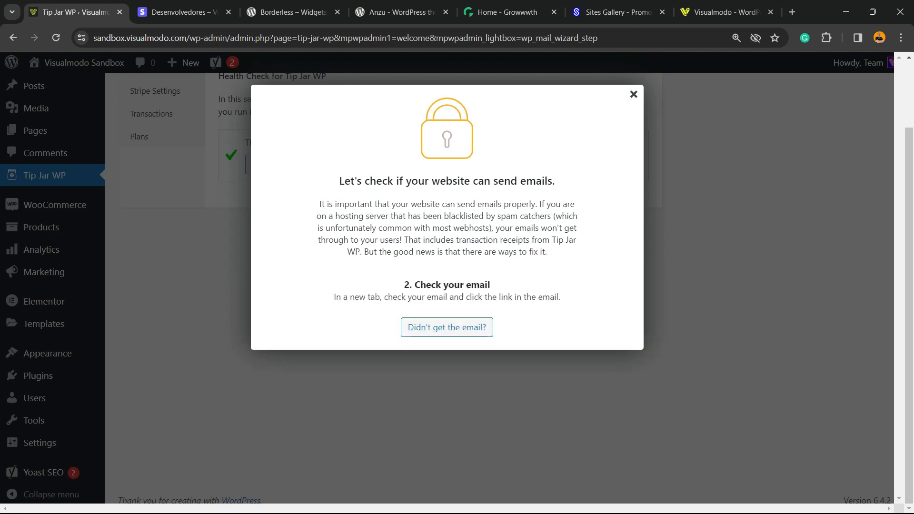
pyautogui.press('super+shift+s')
pyautogui.press('Escape')
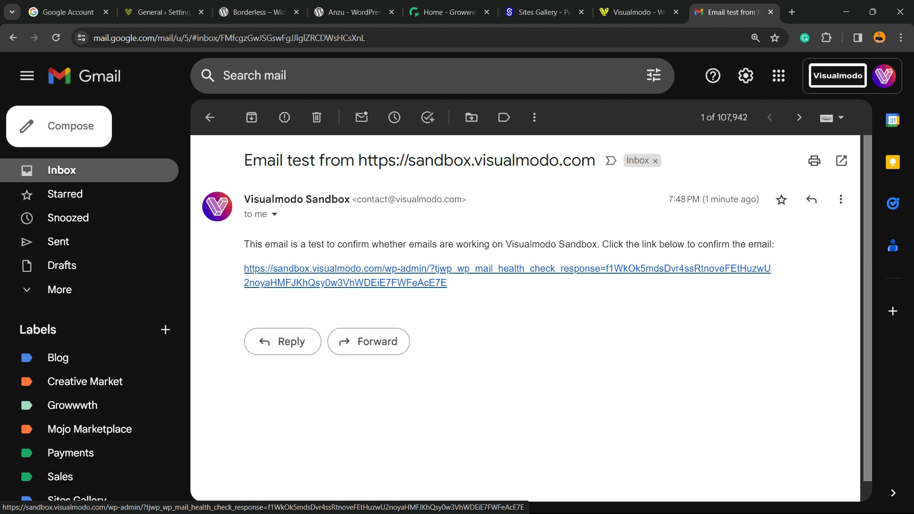
pyautogui.click(507, 269)
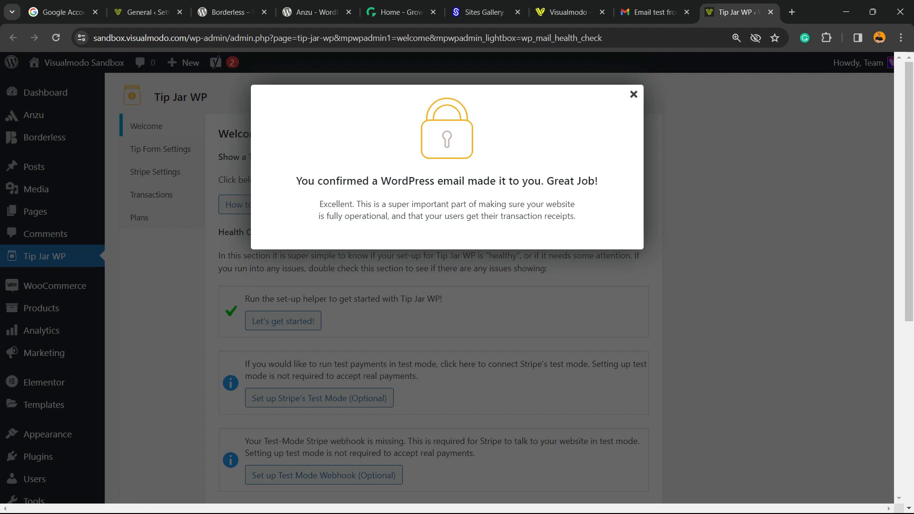
# Close the email confirmation and copy the [tipjarwp] shortcode from the Show a Tip Form instructions.
pyautogui.tripleClick(443, 215)
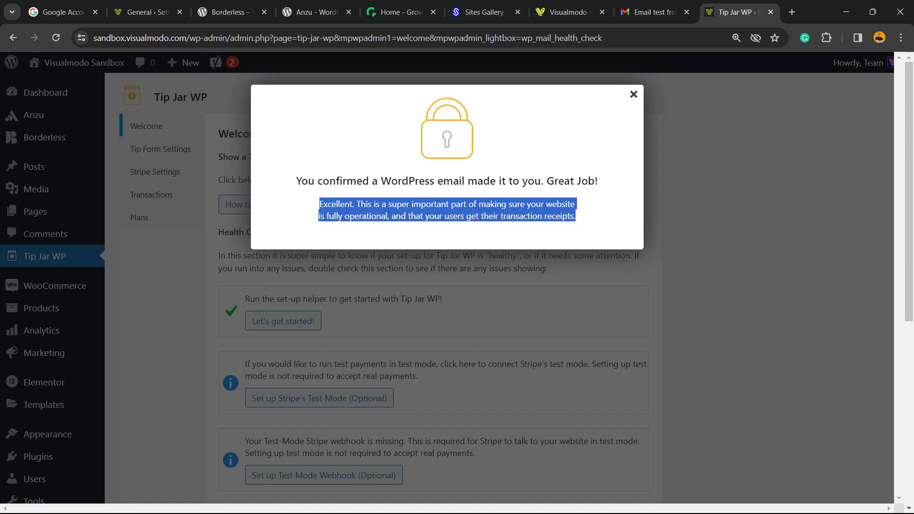
pyautogui.click(634, 94)
pyautogui.scroll(-2, 352, 281)
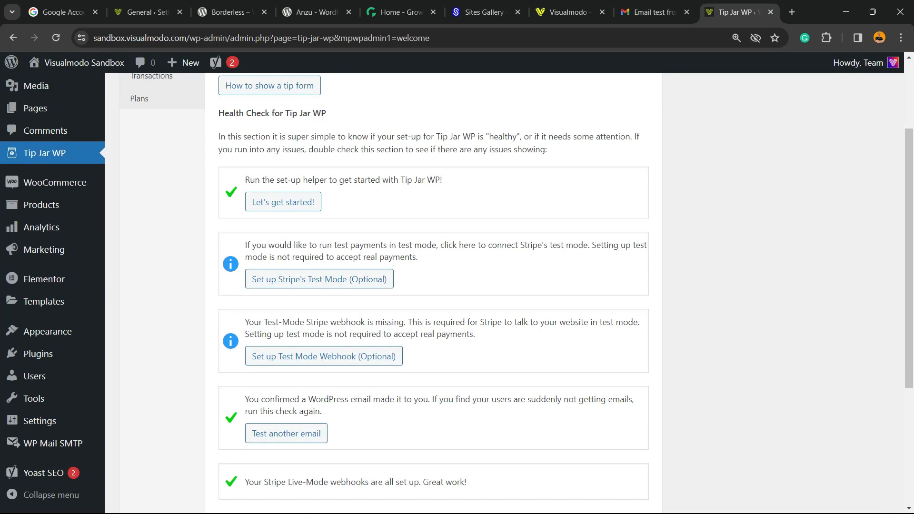
pyautogui.scroll(-5, 433, 290)
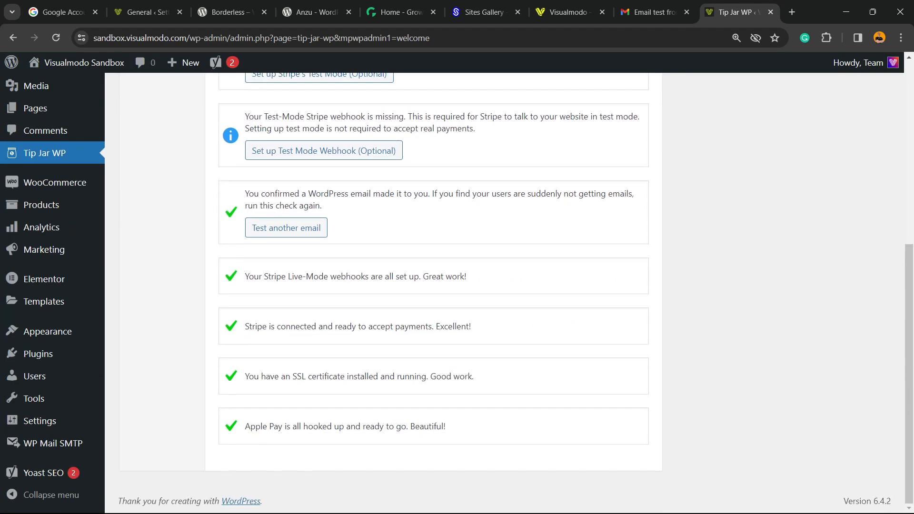
pyautogui.scroll(10, 433, 291)
pyautogui.scroll(-2, 433, 290)
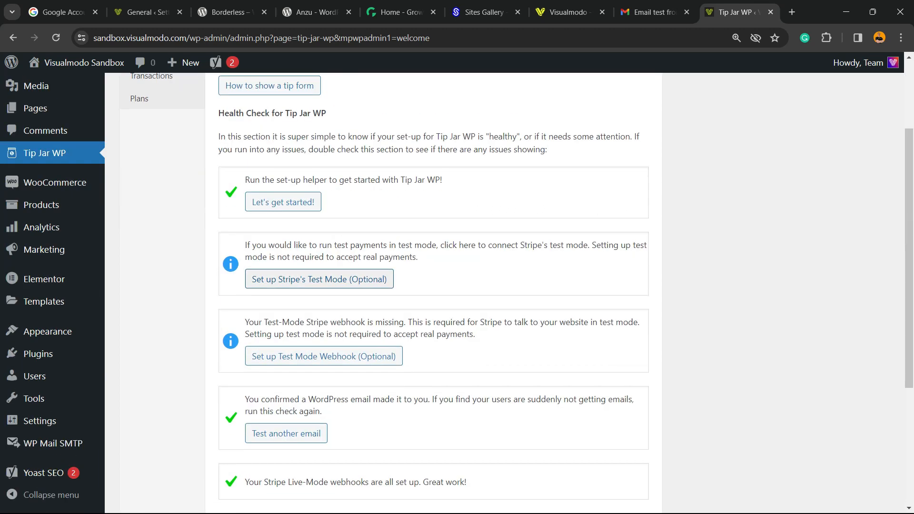
pyautogui.scroll(2, 433, 290)
pyautogui.click(269, 205)
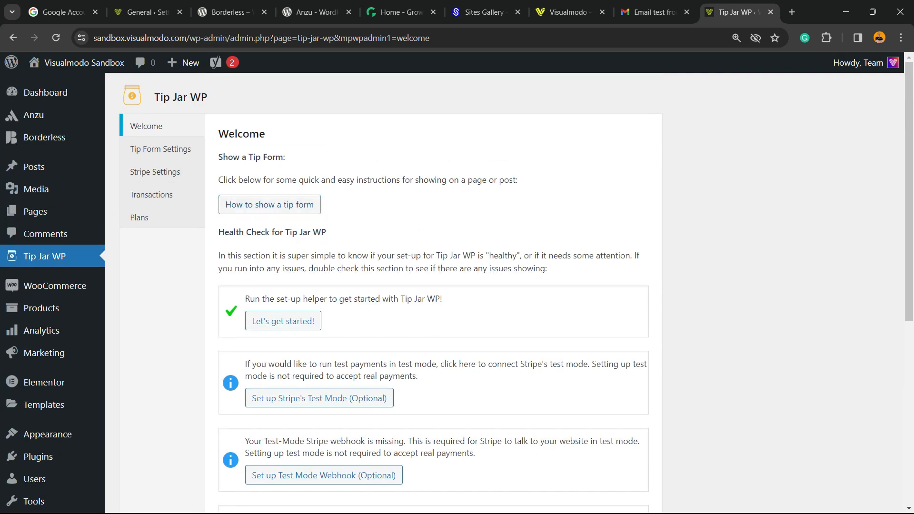
pyautogui.tripleClick(291, 336)
pyautogui.hotkey('ctrl', 'c')
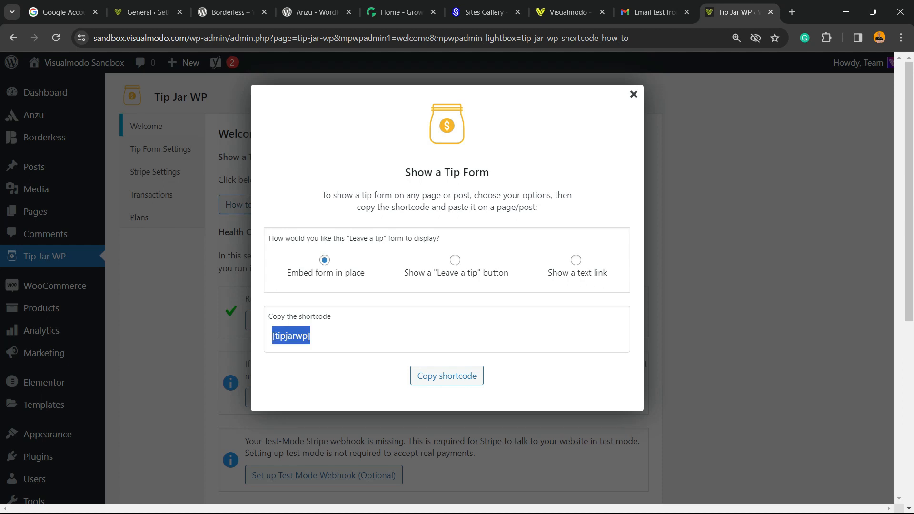
pyautogui.click(633, 95)
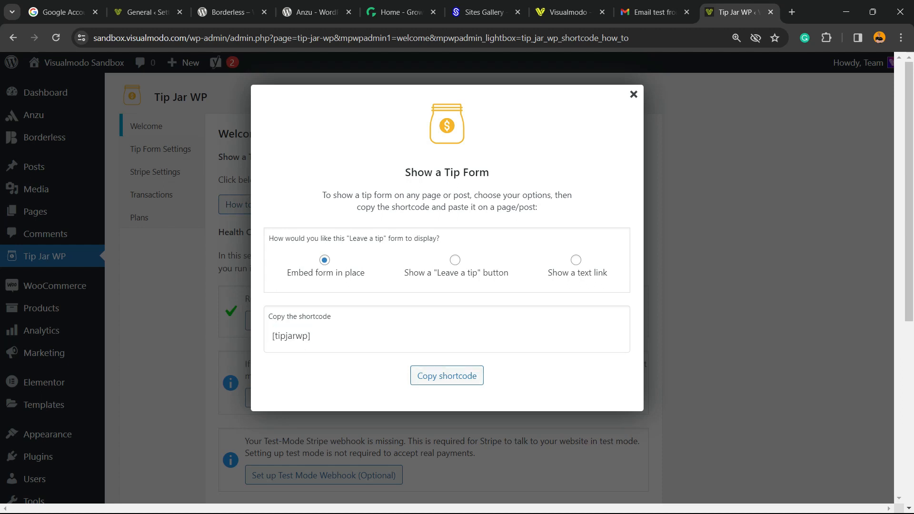
# Open a new tab from the admin sidebar and start a new blank page.
pyautogui.moveTo(34, 167)
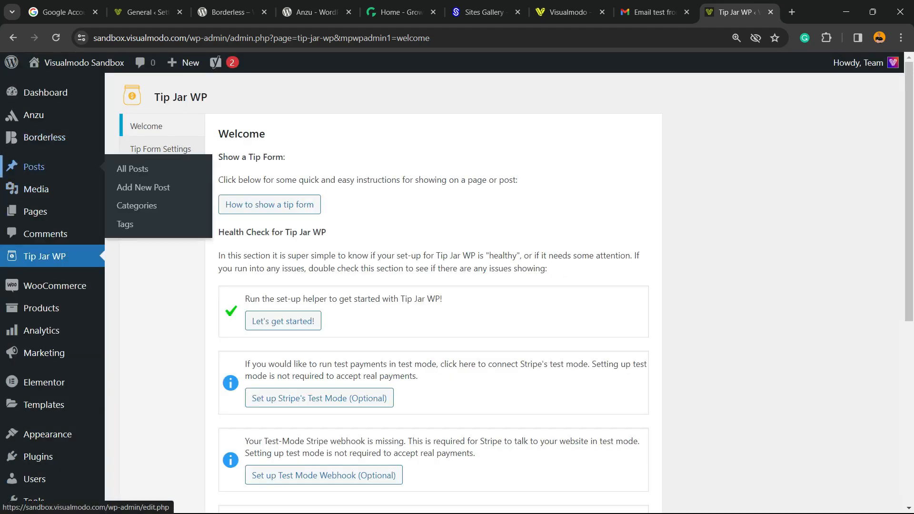
pyautogui.moveTo(33, 190)
pyautogui.rightClick(150, 205)
pyautogui.click(190, 215)
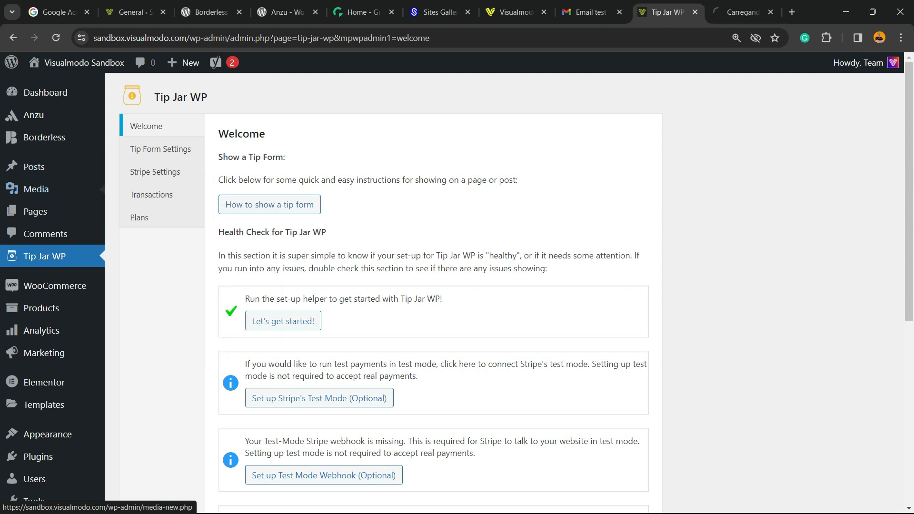
pyautogui.click(742, 12)
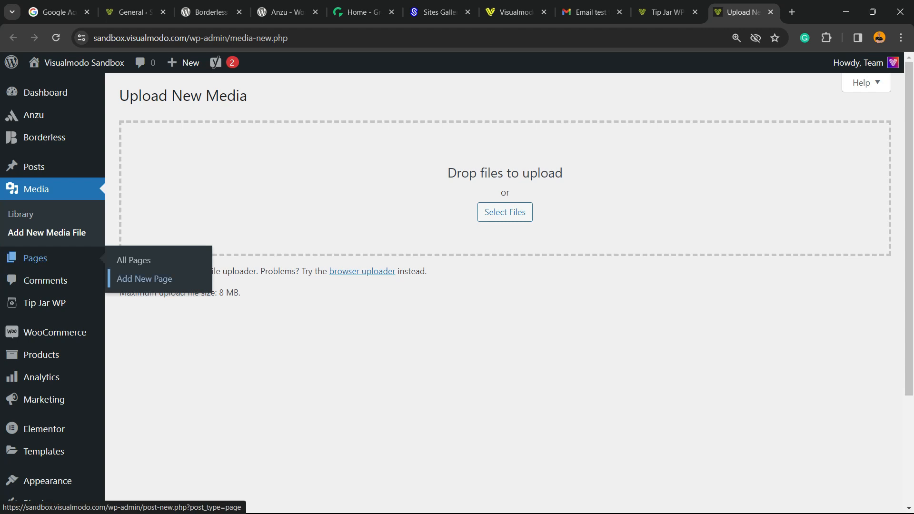
pyautogui.click(362, 271)
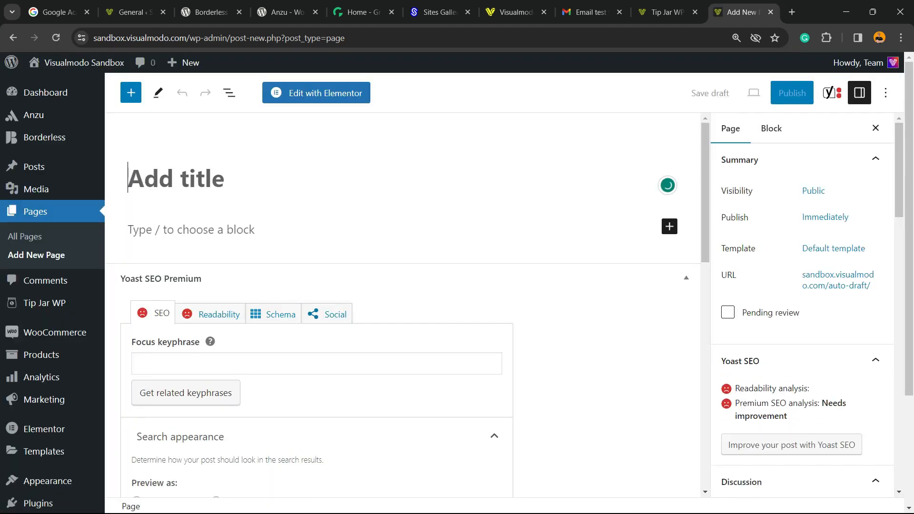
# Paste the [tipjarwp] shortcode into the page body.
pyautogui.click(192, 229)
pyautogui.hotkey('ctrl', 'v')
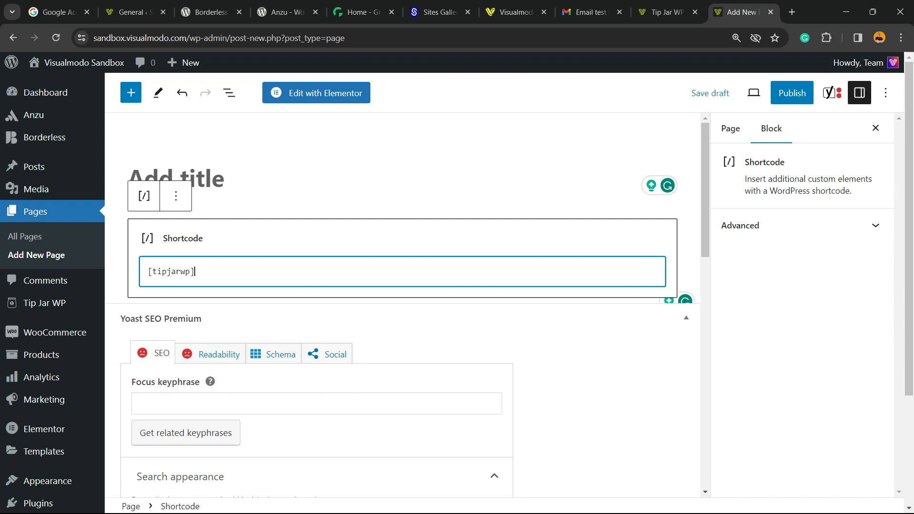
pyautogui.click(210, 179)
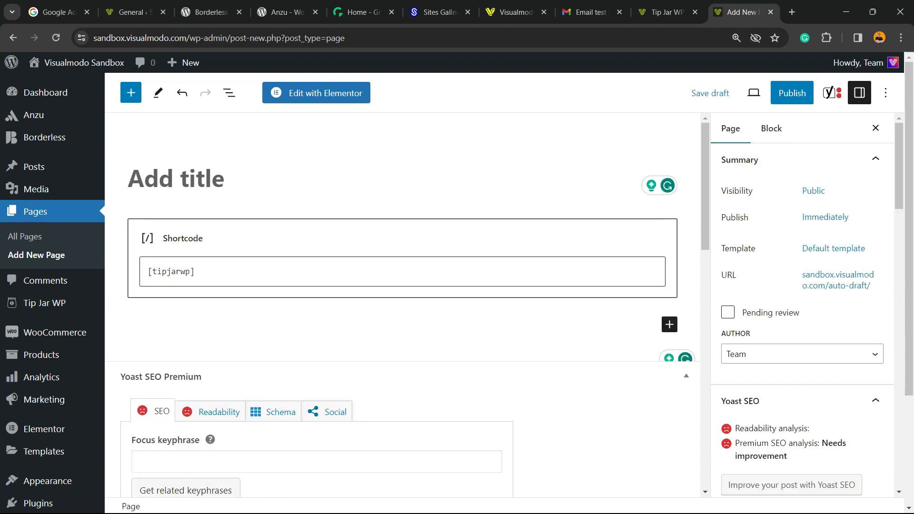
# Add a 50/50 Columns block below it and preview the page in a new tab.
pyautogui.click(669, 324)
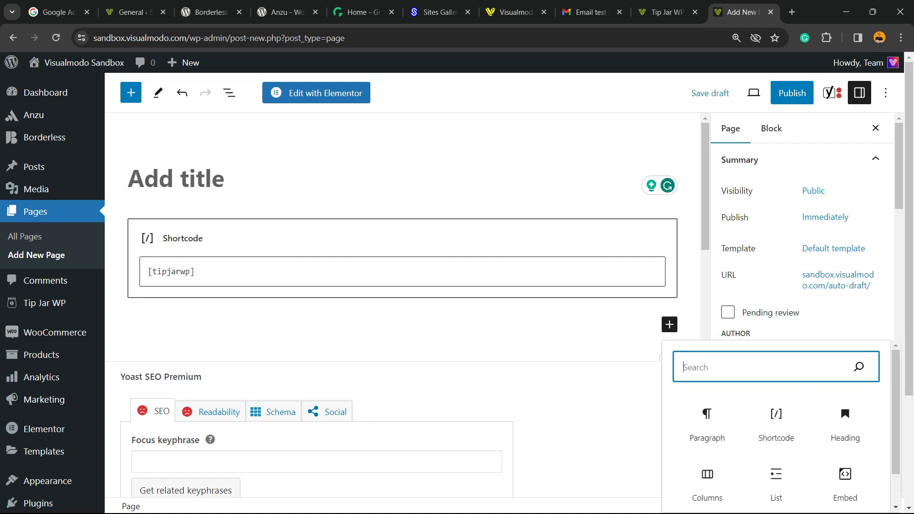
pyautogui.scroll(-1, 776, 429)
pyautogui.click(707, 436)
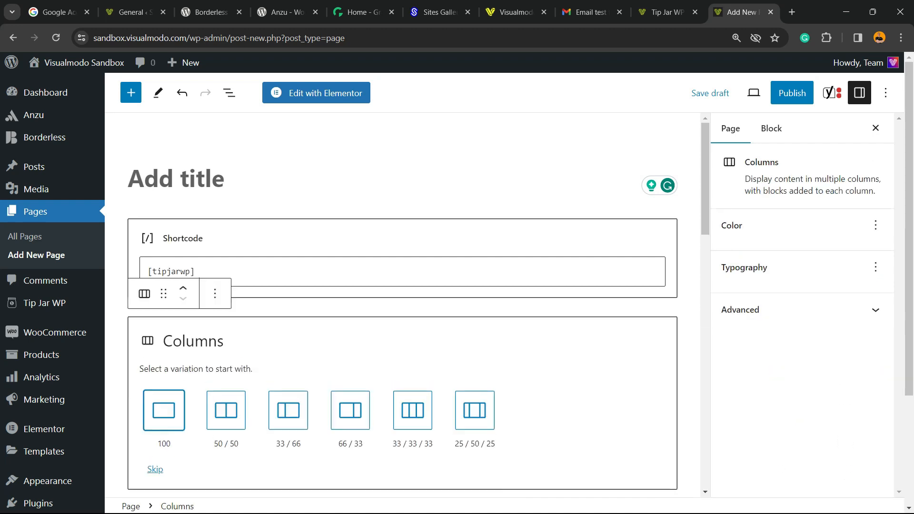
pyautogui.click(227, 410)
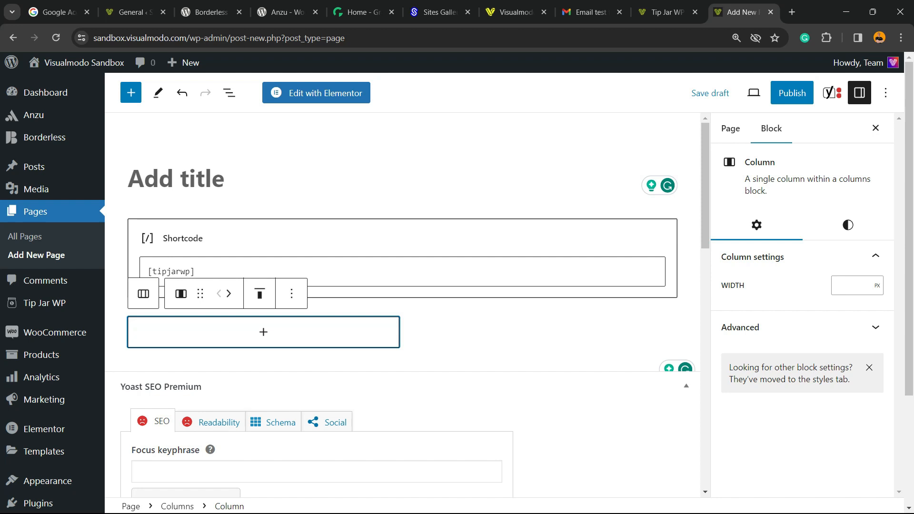
pyautogui.click(541, 333)
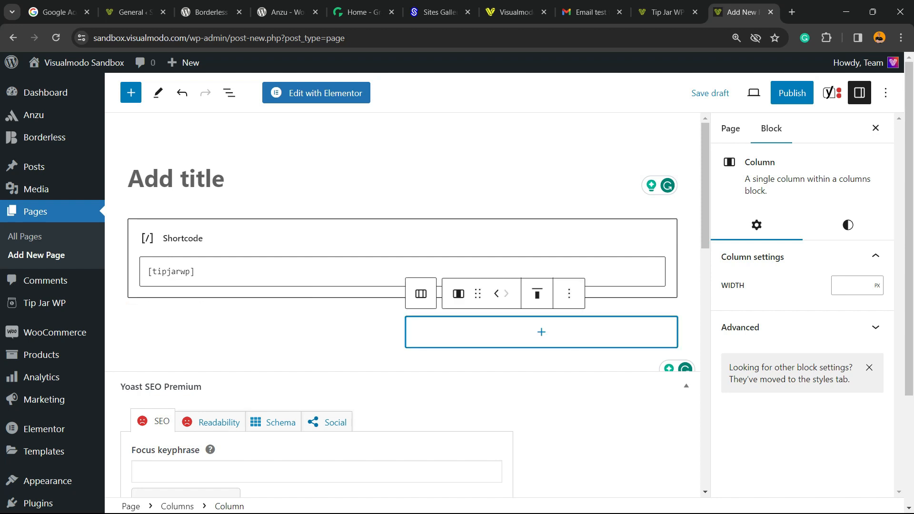
pyautogui.click(263, 332)
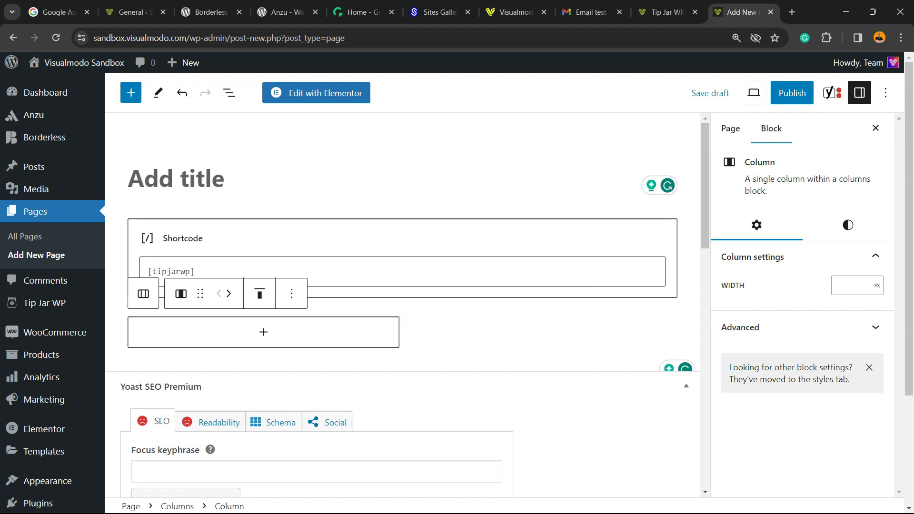
pyautogui.click(753, 93)
pyautogui.click(650, 212)
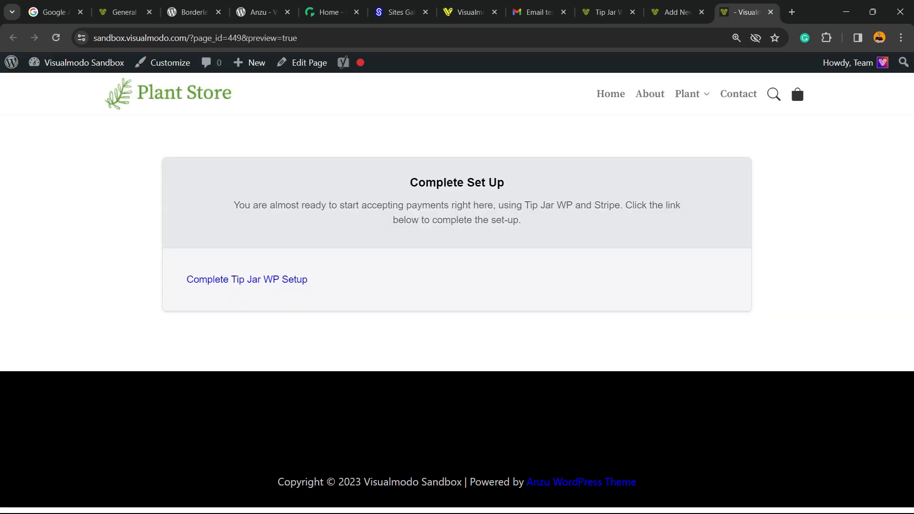
# Relaunch the Tip Jar WP wizard and advance past the SSL and Stripe webhook confirmations.
pyautogui.tripleClick(483, 221)
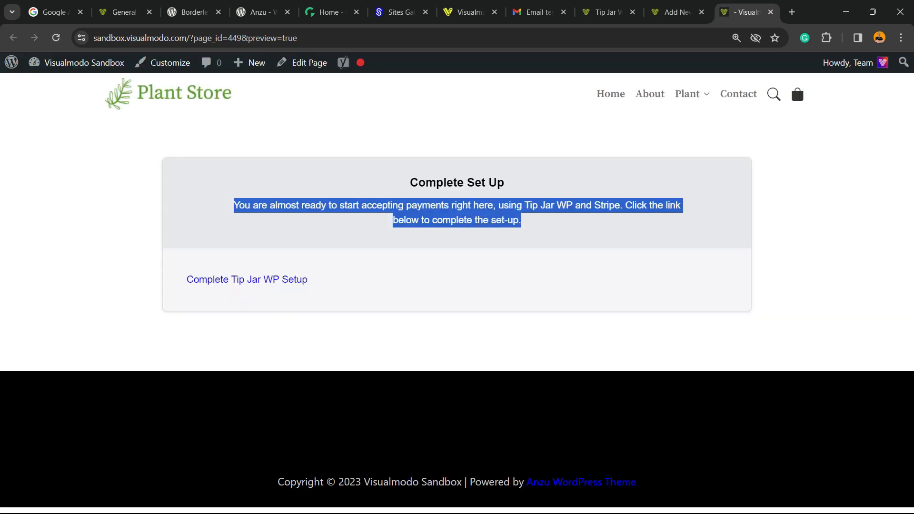
pyautogui.click(677, 13)
pyautogui.click(608, 12)
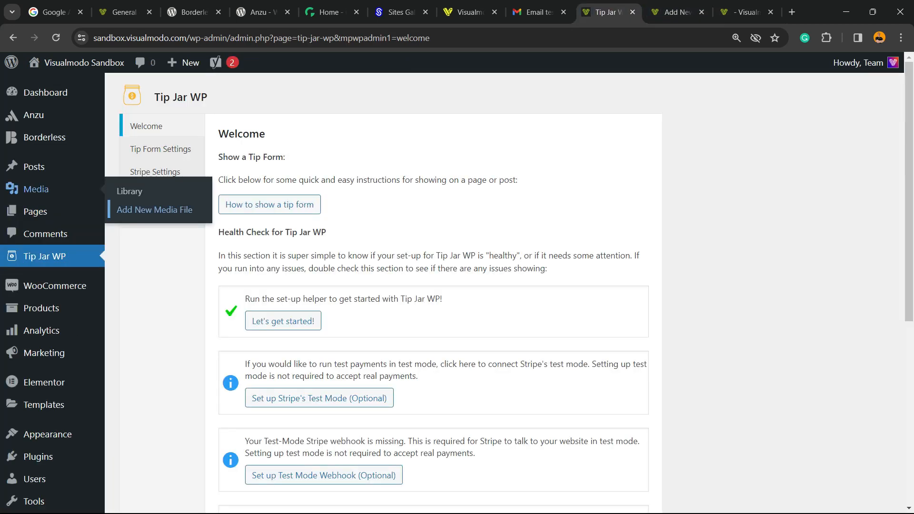
pyautogui.click(283, 321)
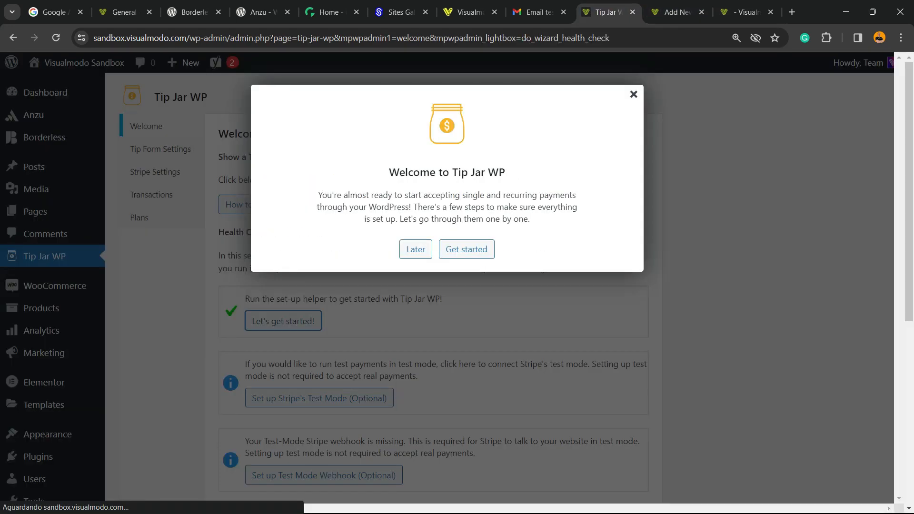
pyautogui.click(466, 249)
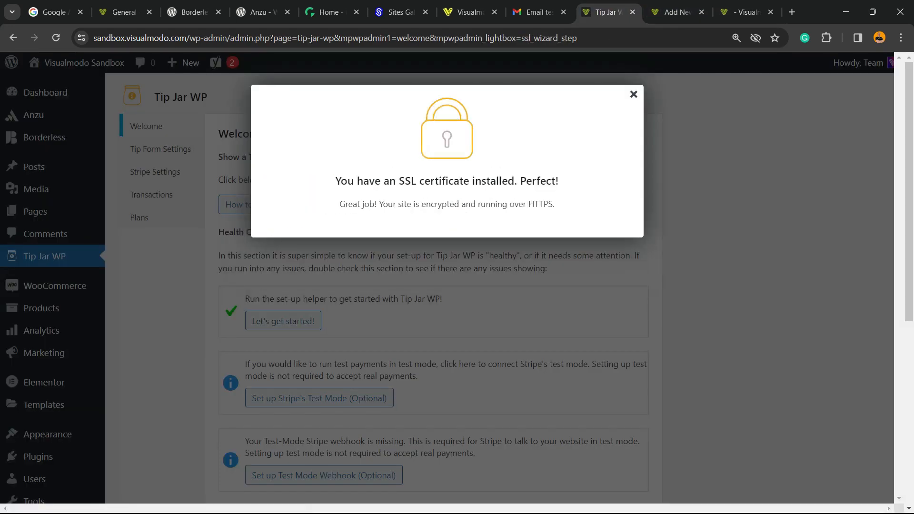
pyautogui.click(452, 234)
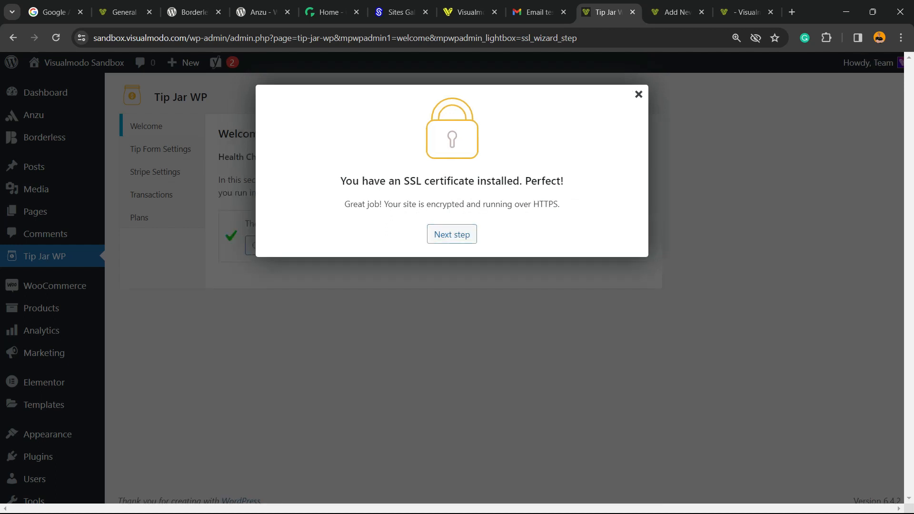
pyautogui.click(452, 260)
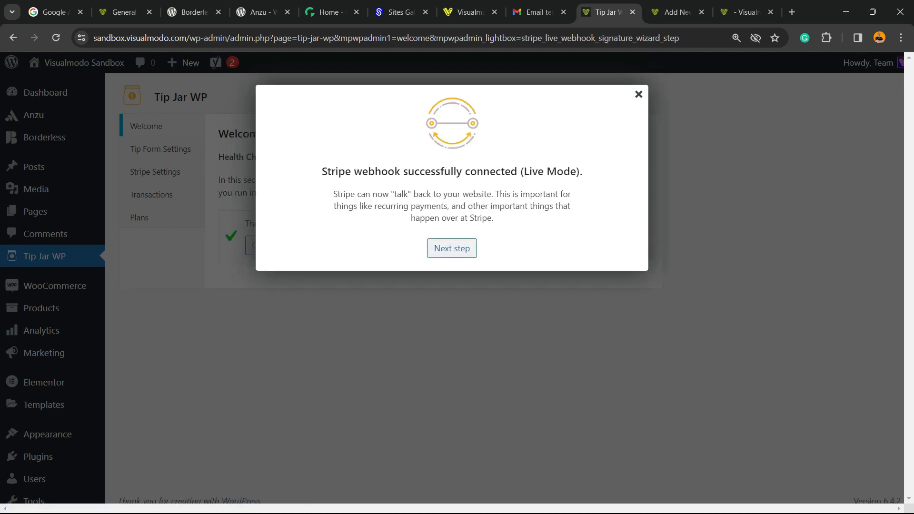
pyautogui.click(452, 248)
# Skip the email step and set the woman-with-laptop photo as the tip form image.
pyautogui.click(451, 246)
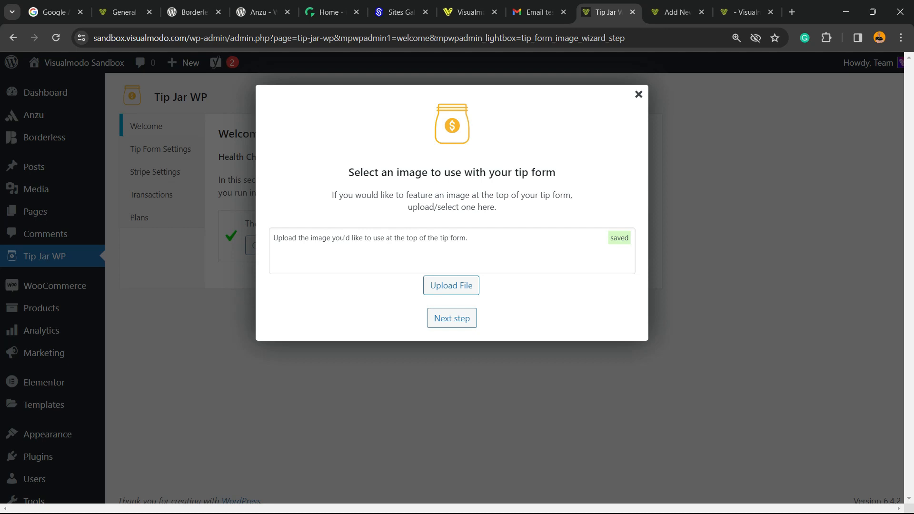
pyautogui.click(451, 286)
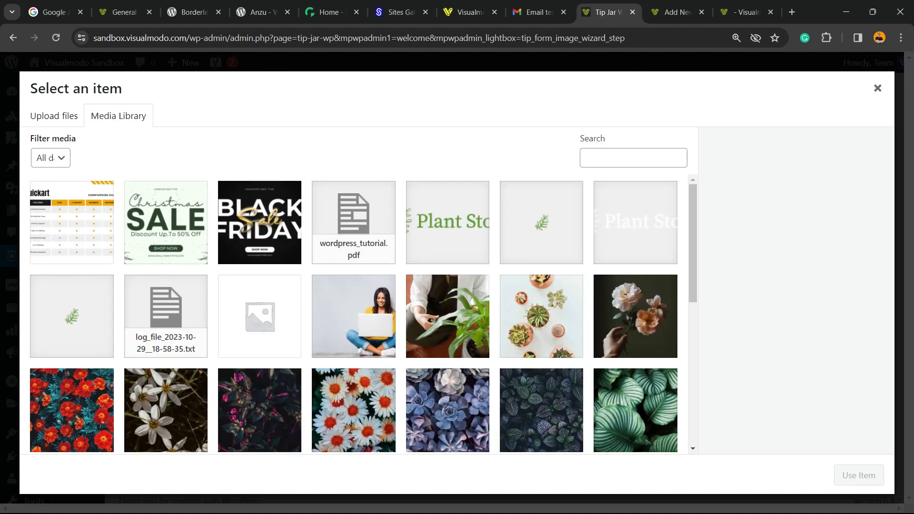
pyautogui.click(353, 316)
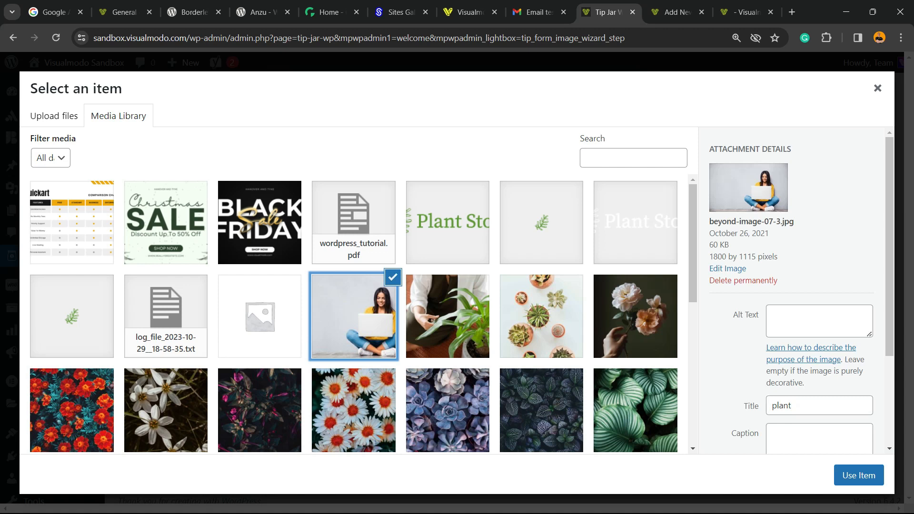
pyautogui.click(859, 475)
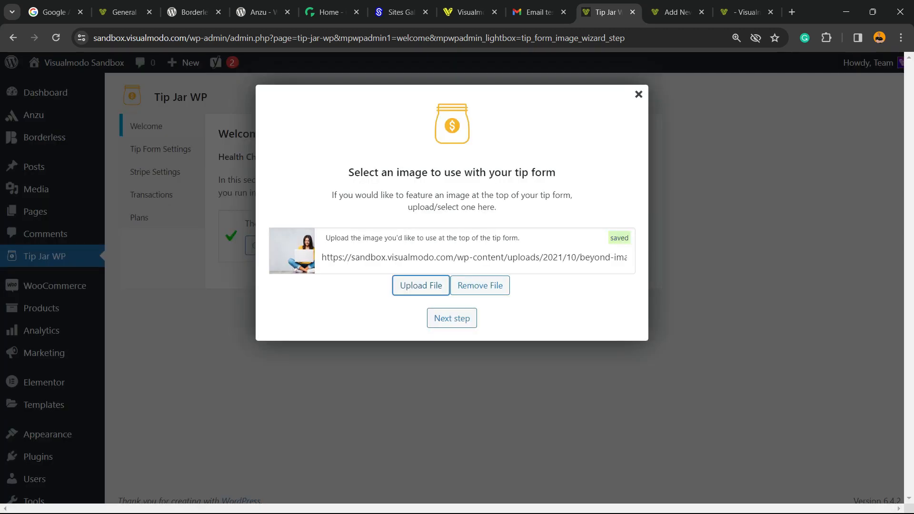
# Keep USD currency, a 500 default tip and the thank-you message, then finish the wizard steps.
pyautogui.click(452, 318)
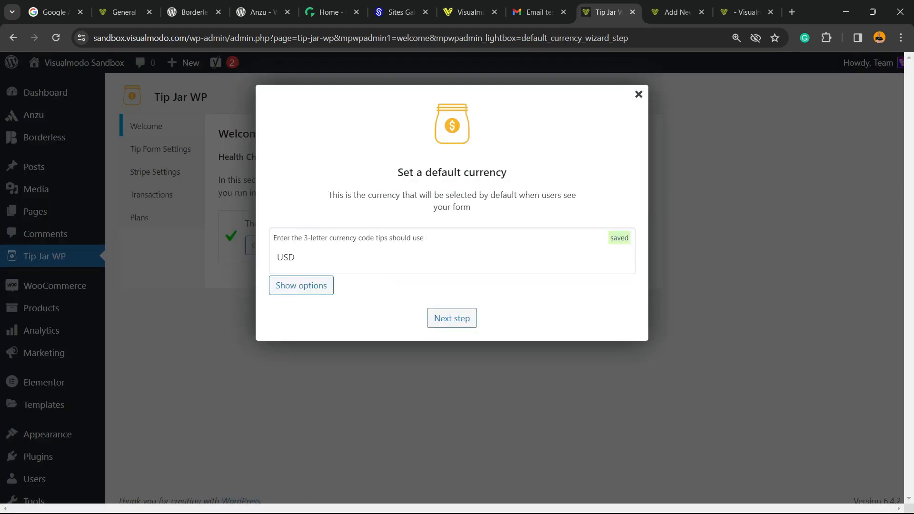
pyautogui.hotkey('ctrl', 'a')
pyautogui.click(295, 257)
pyautogui.click(452, 318)
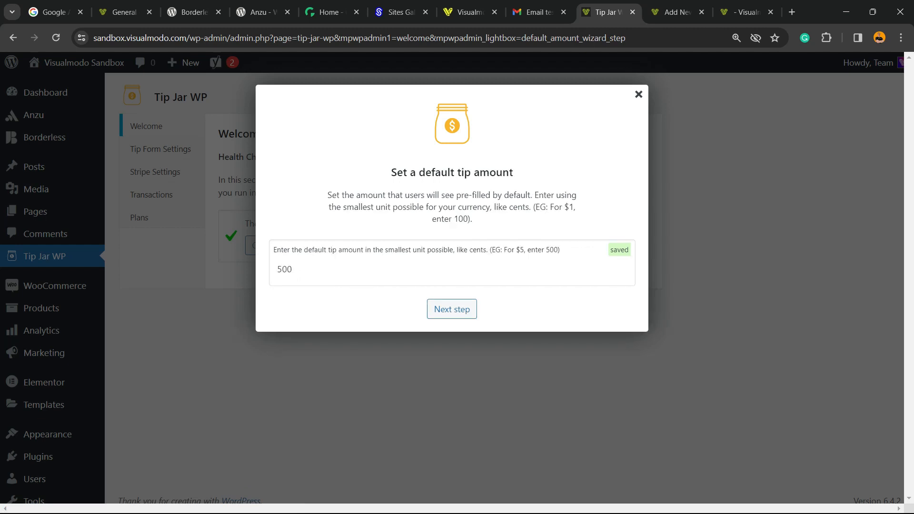
pyautogui.click(452, 309)
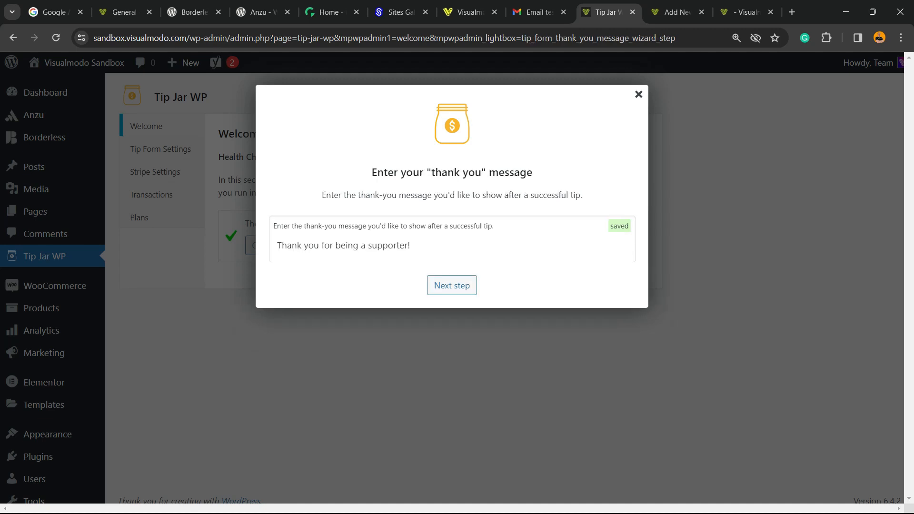
pyautogui.click(452, 285)
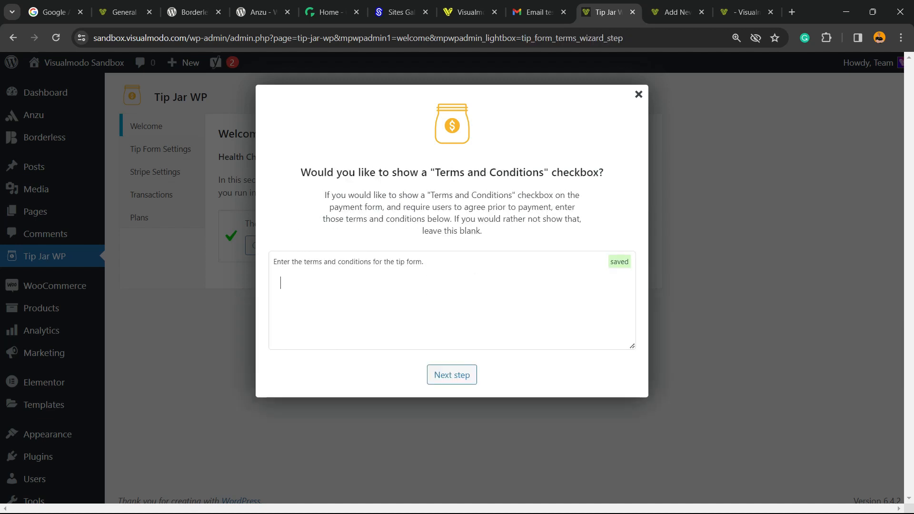
pyautogui.click(451, 375)
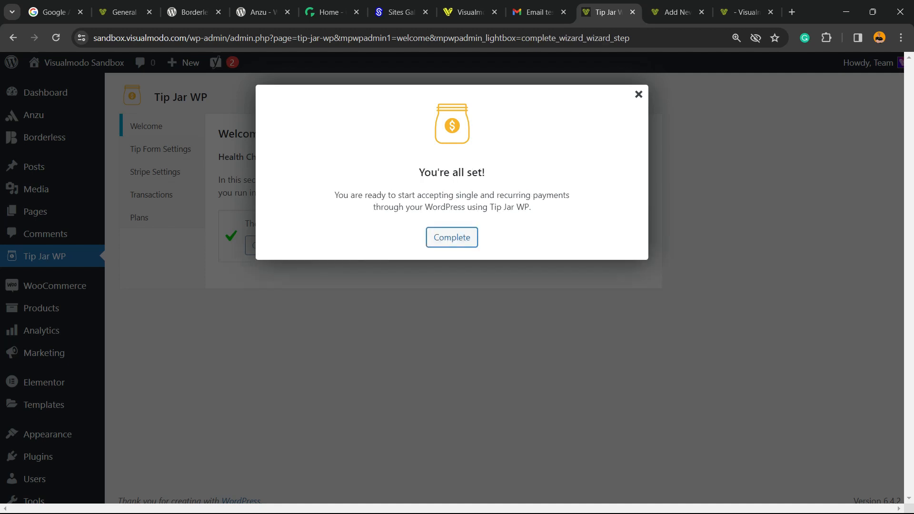
# Close the completed wizard and copy the [tipjarwp] shortcode.
pyautogui.click(452, 237)
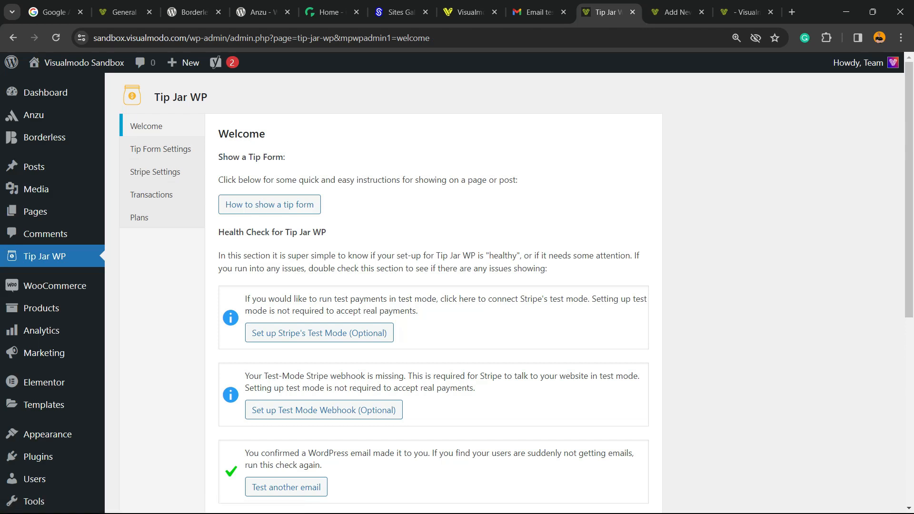
pyautogui.click(269, 204)
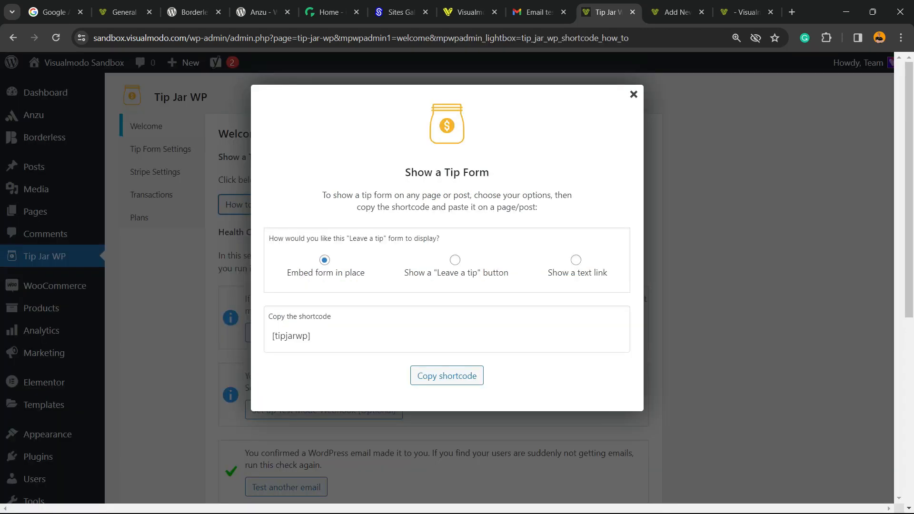
pyautogui.click(447, 376)
# Back in the page editor, preview the draft page in a new tab.
pyautogui.click(676, 12)
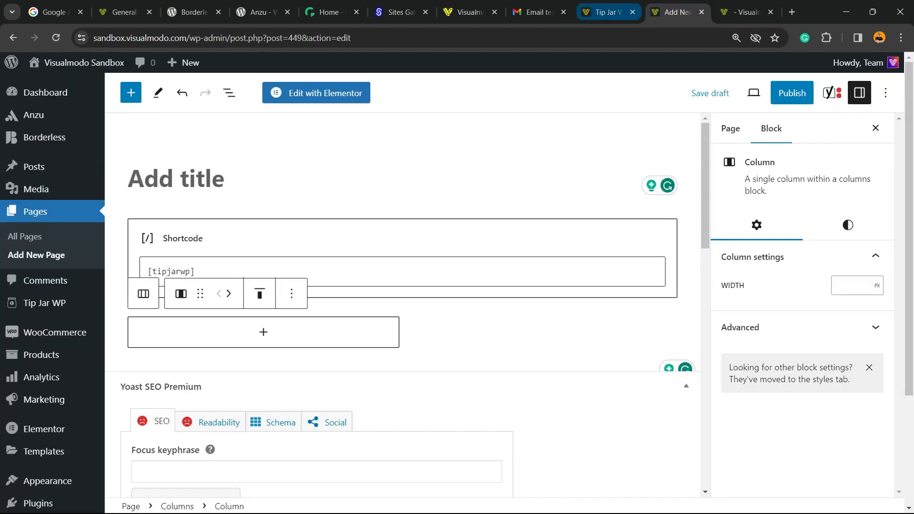
pyautogui.click(754, 93)
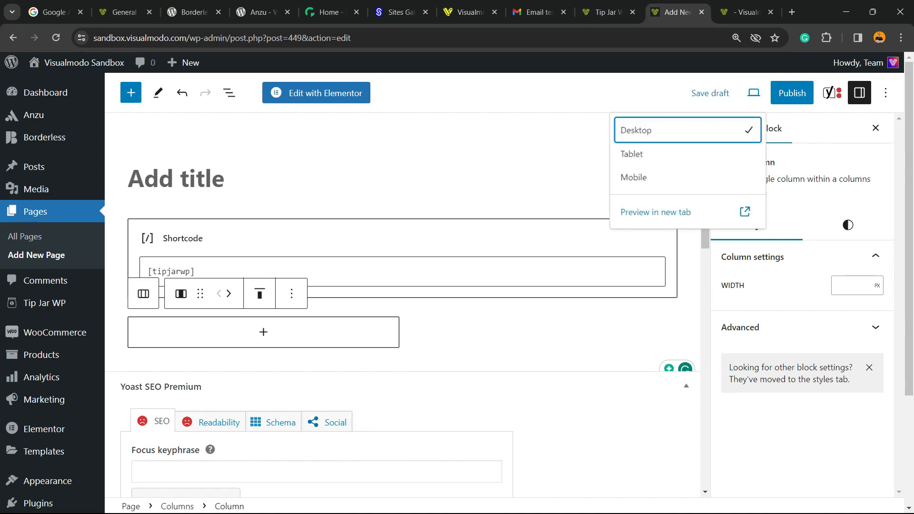
pyautogui.click(640, 212)
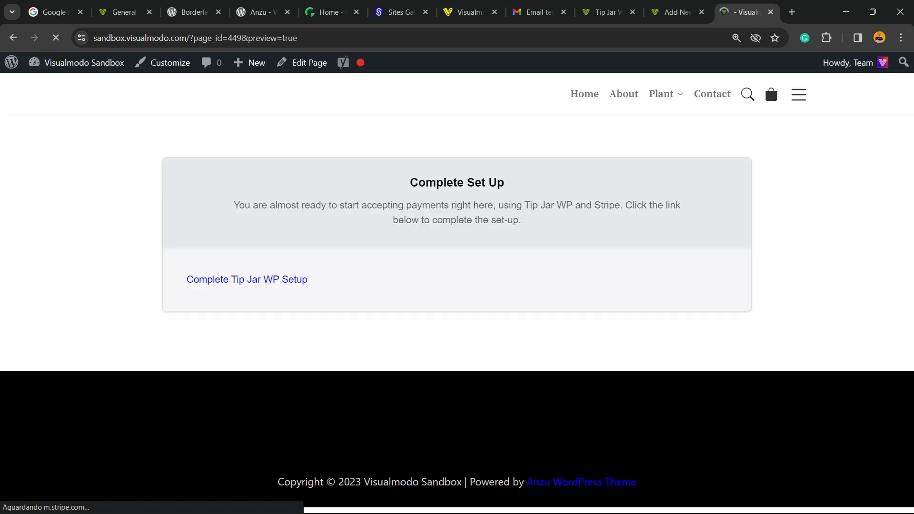
# Select the setup notice text and scroll through the live tip form page.
pyautogui.tripleClick(385, 206)
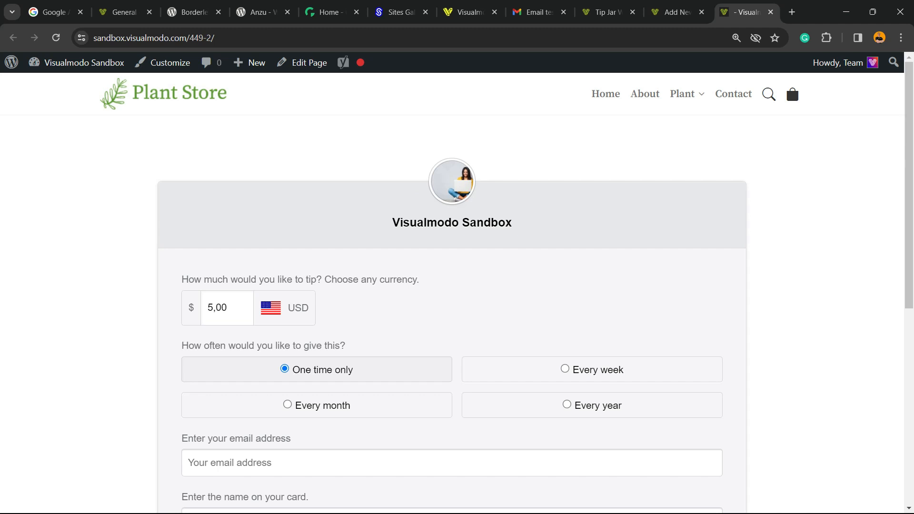
pyautogui.scroll(-8, 452, 286)
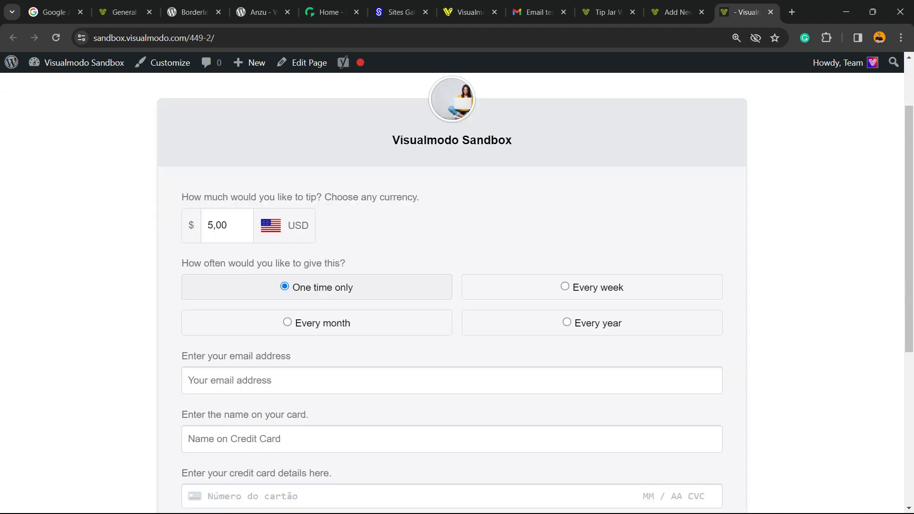
pyautogui.scroll(5, 452, 286)
pyautogui.scroll(2, 452, 286)
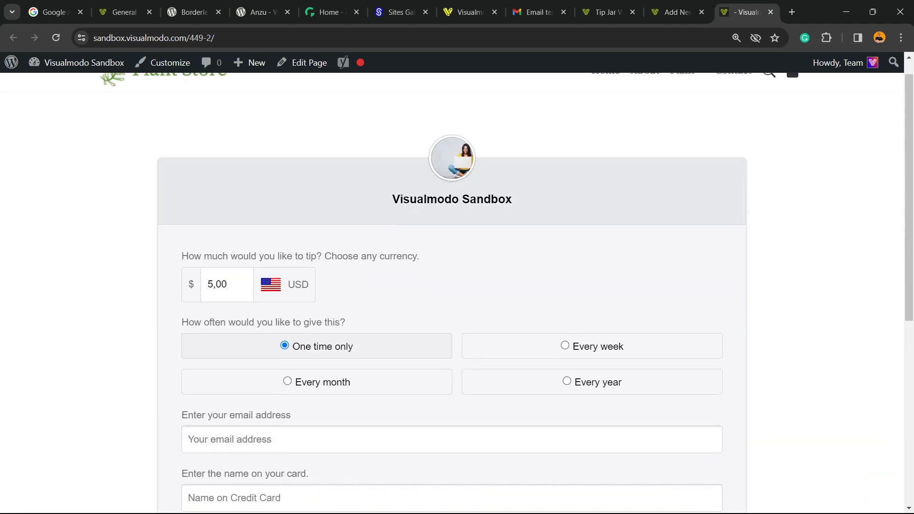
pyautogui.scroll(-4, 452, 286)
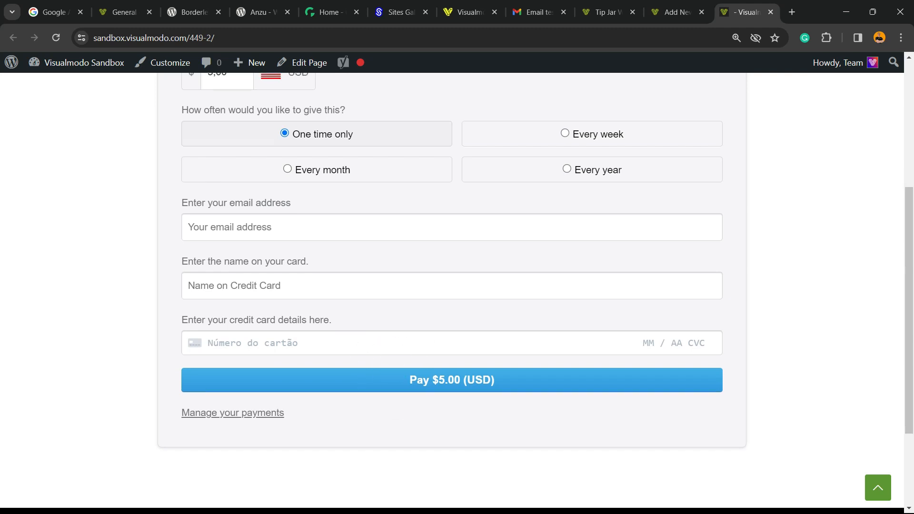
pyautogui.scroll(5, 452, 286)
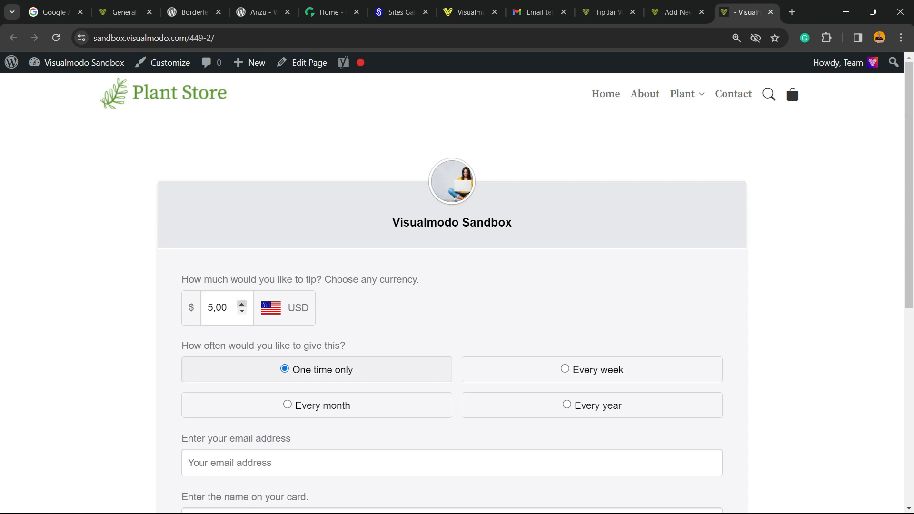
# Raise the tip amount to 6 so the Pay button reads $6.00 (USD).
pyautogui.click(242, 304)
pyautogui.click(242, 304)
pyautogui.click(242, 305)
pyautogui.click(242, 304)
pyautogui.click(242, 304)
pyautogui.click(241, 304)
pyautogui.click(242, 305)
pyautogui.click(242, 304)
pyautogui.click(242, 304)
pyautogui.click(242, 304)
# Review the updated $6.00 tip form, then switch to the Borderless plugin page.
pyautogui.scroll(-3, 451, 286)
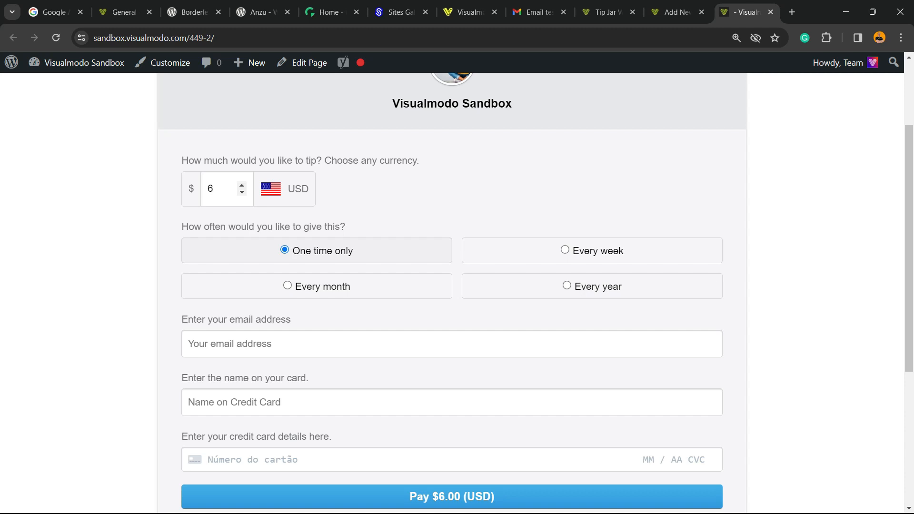
pyautogui.scroll(-3, 452, 286)
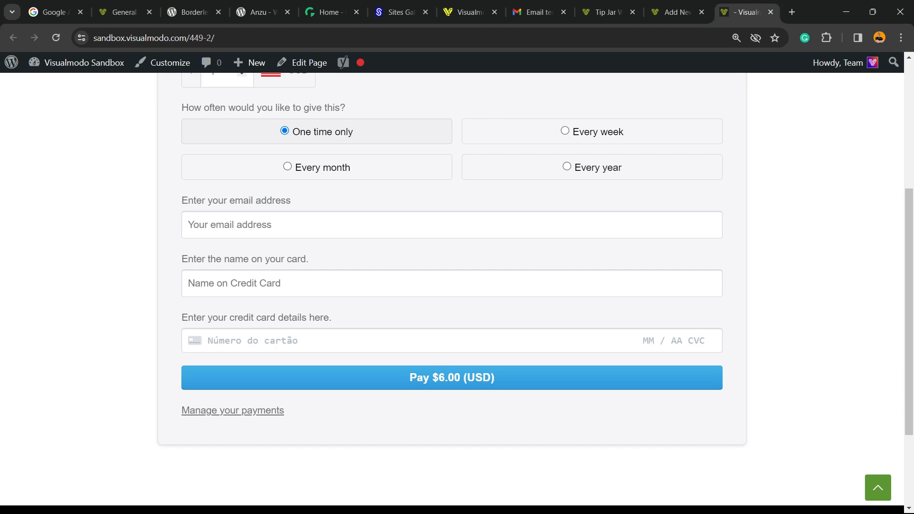
pyautogui.scroll(4, 452, 286)
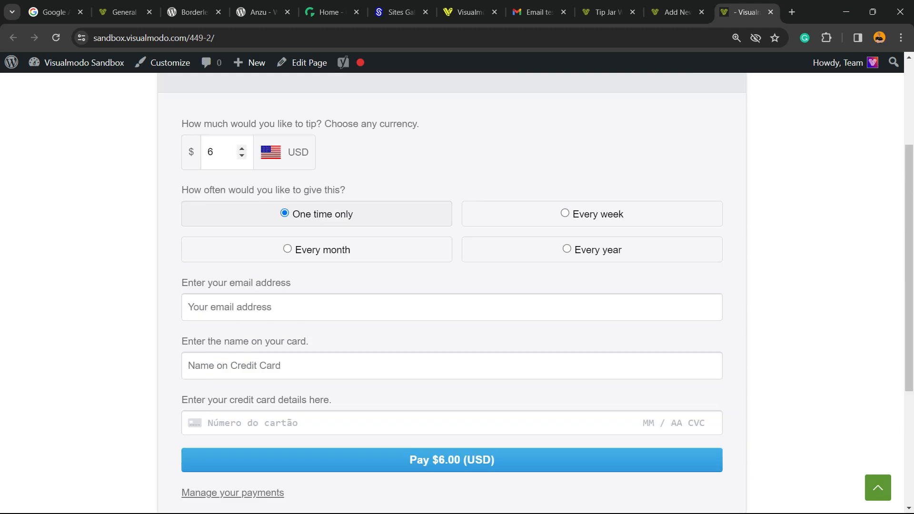
pyautogui.scroll(-4, 452, 286)
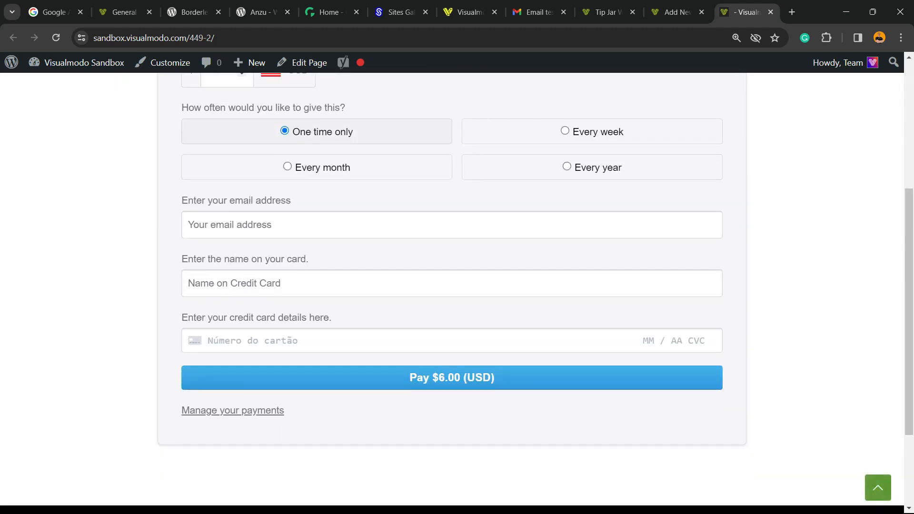
pyautogui.scroll(5, 452, 286)
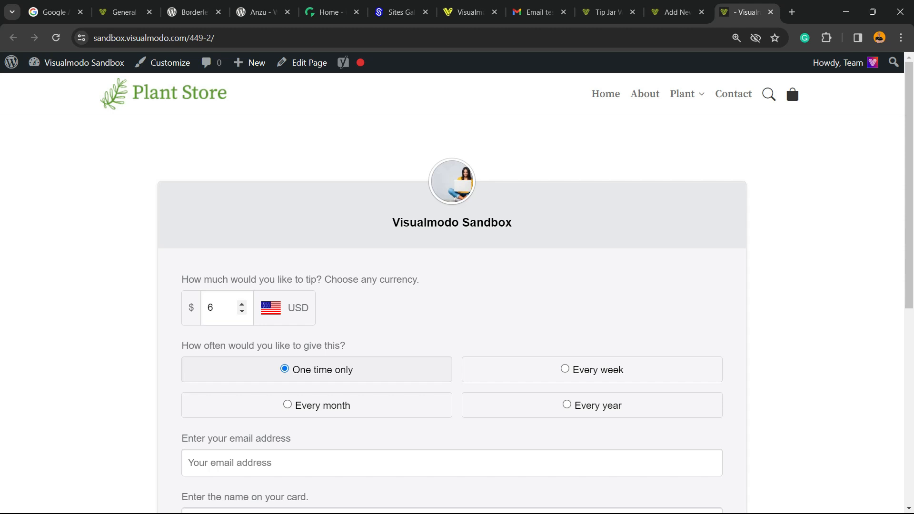
pyautogui.scroll(-5, 452, 285)
pyautogui.scroll(5, 452, 286)
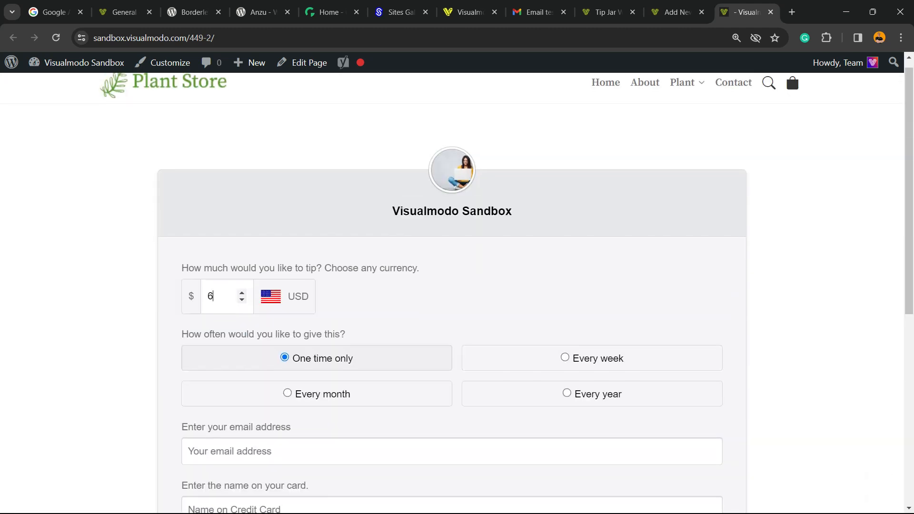
pyautogui.scroll(-7, 452, 285)
pyautogui.scroll(7, 451, 286)
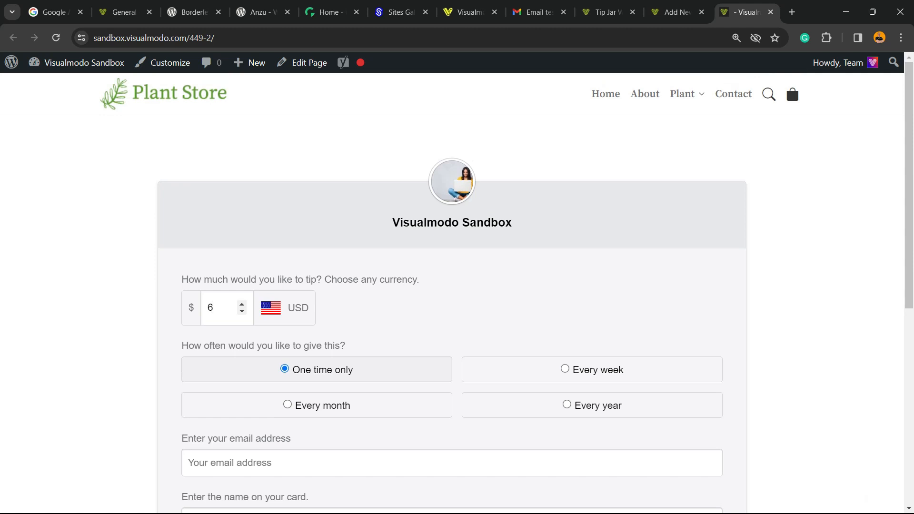
pyautogui.scroll(-7, 452, 286)
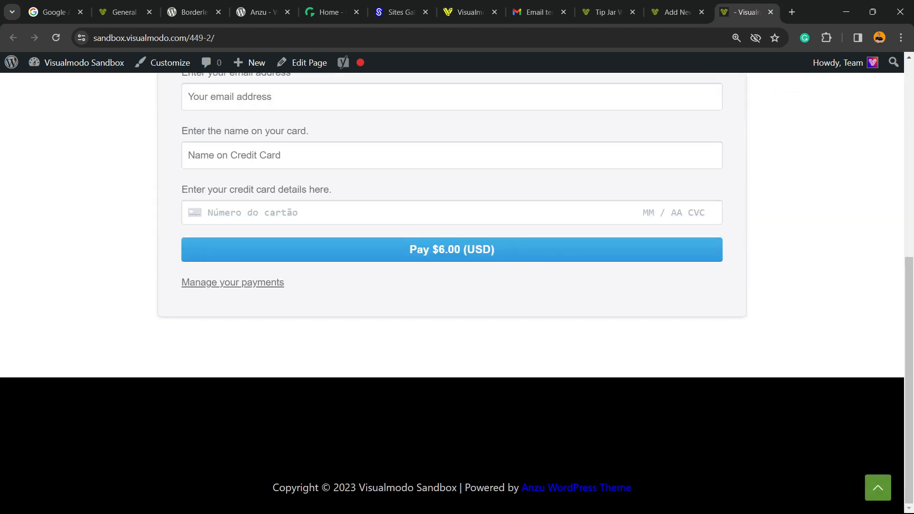
pyautogui.scroll(5, 452, 286)
pyautogui.scroll(-3, 452, 286)
pyautogui.scroll(5, 452, 286)
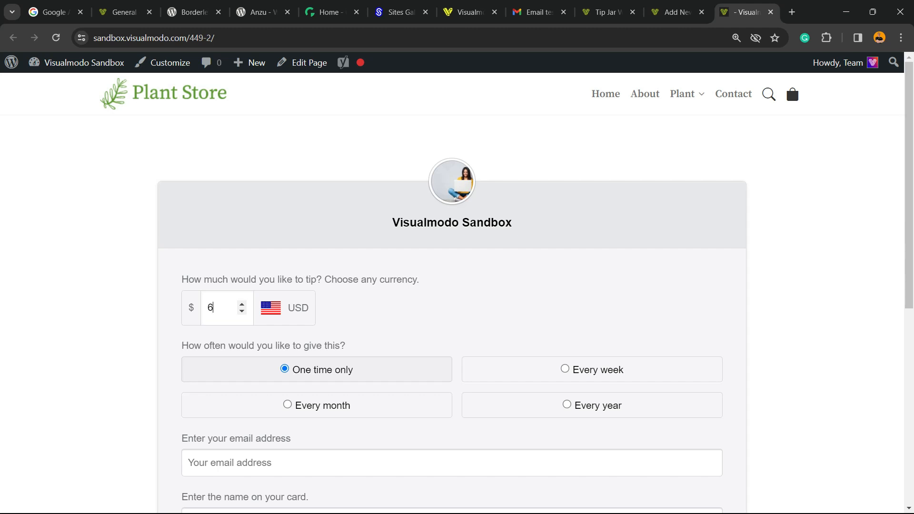
pyautogui.click(124, 13)
pyautogui.click(194, 12)
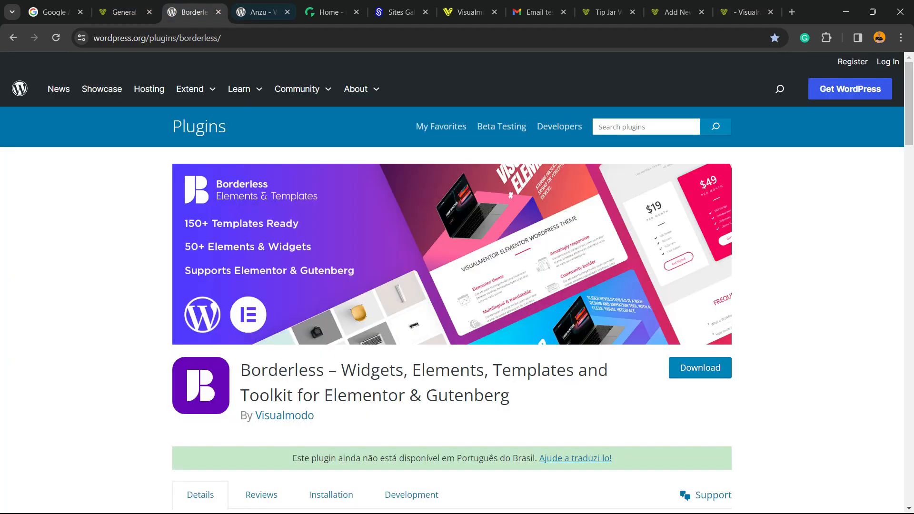
# Browse the Anzu theme, Growwwth guest posting and Sites Gallery pages.
pyautogui.click(259, 12)
pyautogui.click(330, 13)
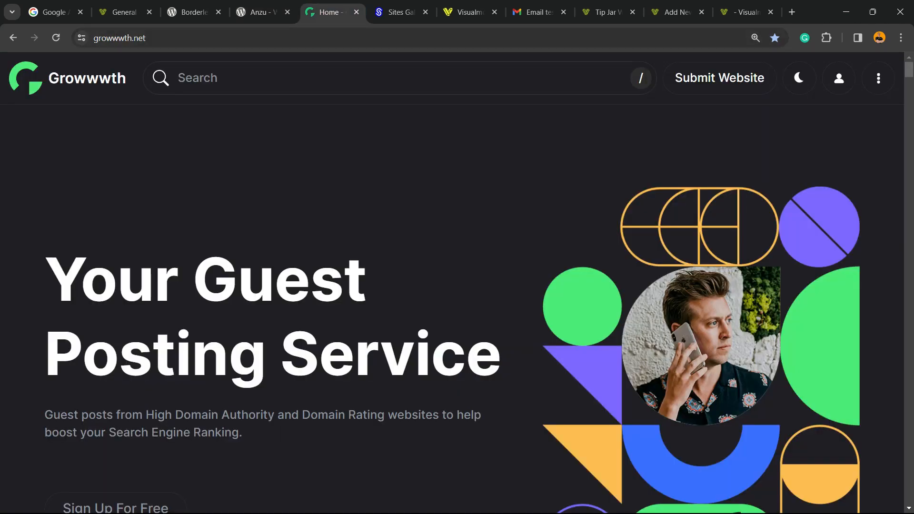
pyautogui.scroll(-5, 457, 286)
pyautogui.scroll(-20, 457, 286)
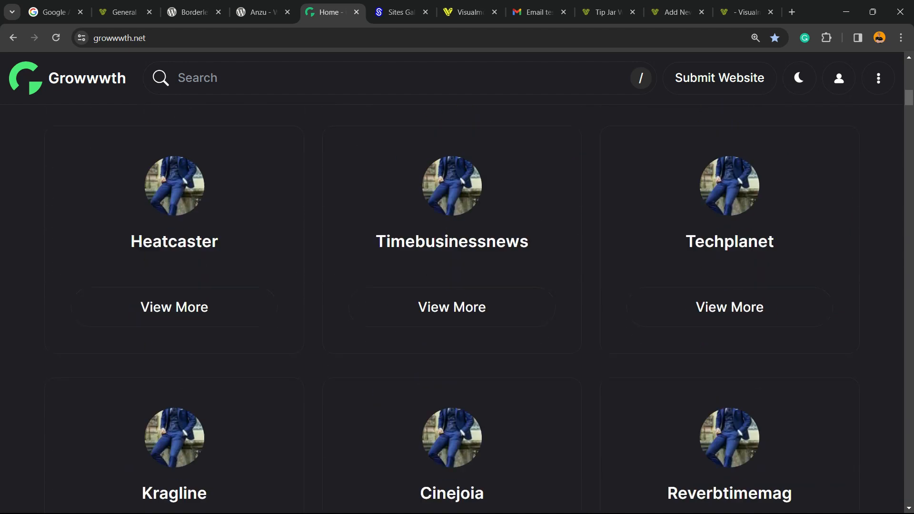
pyautogui.scroll(-20, 174, 276)
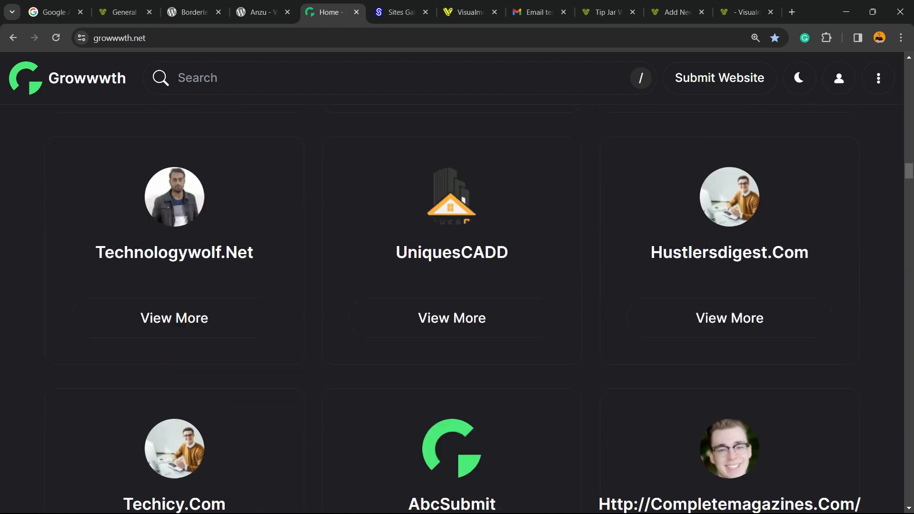
pyautogui.click(399, 12)
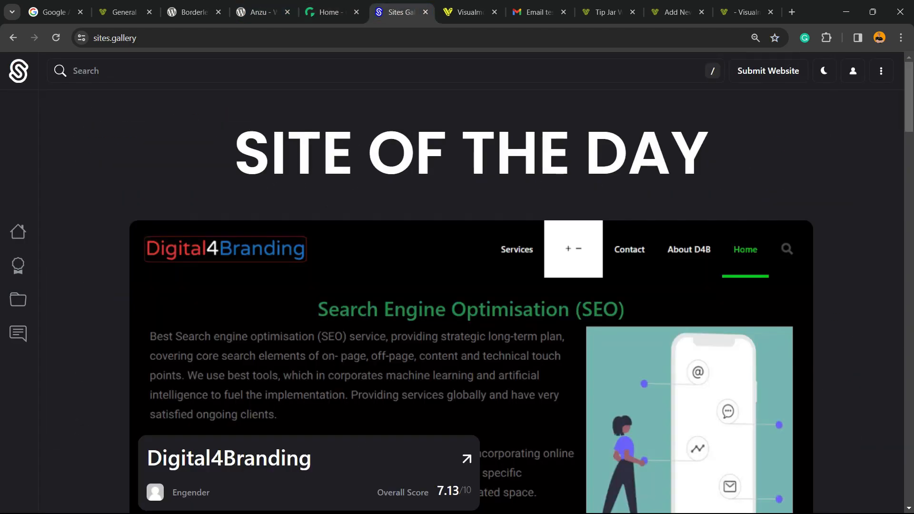
pyautogui.scroll(-20, 458, 300)
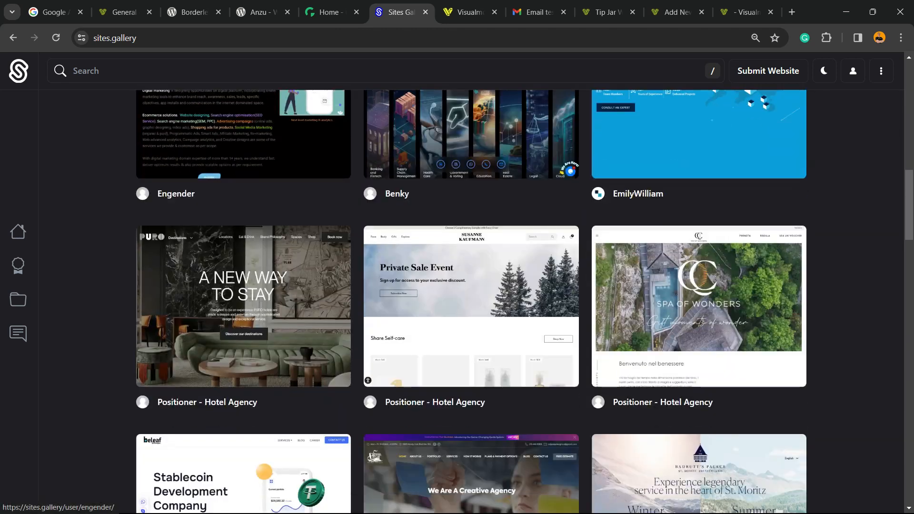
pyautogui.scroll(-20, 457, 300)
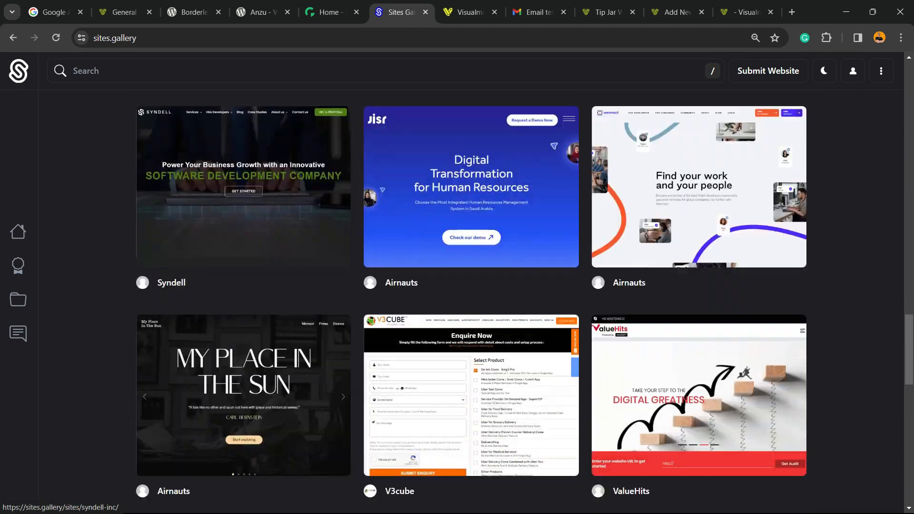
pyautogui.scroll(5, 471, 300)
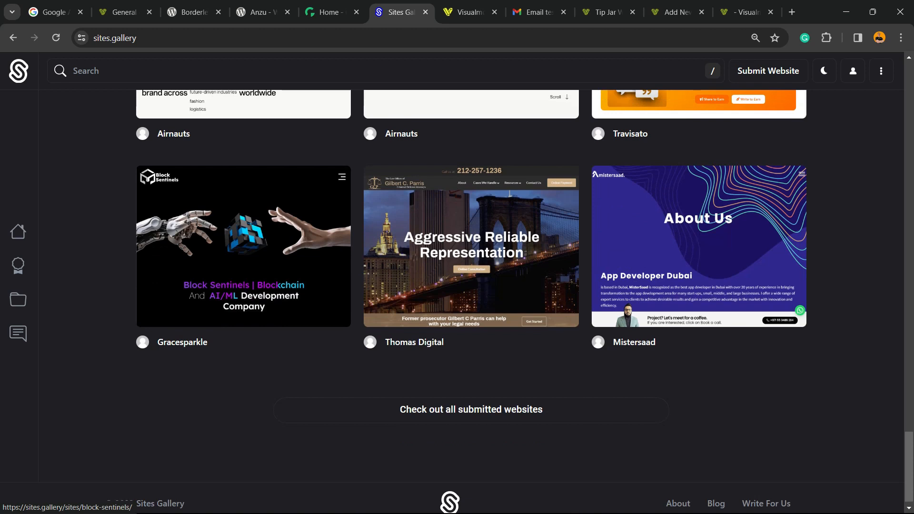
# Switch to Visualmodo and scroll through its Templates Library page.
pyautogui.hotkey('ctrl', 'Tab')
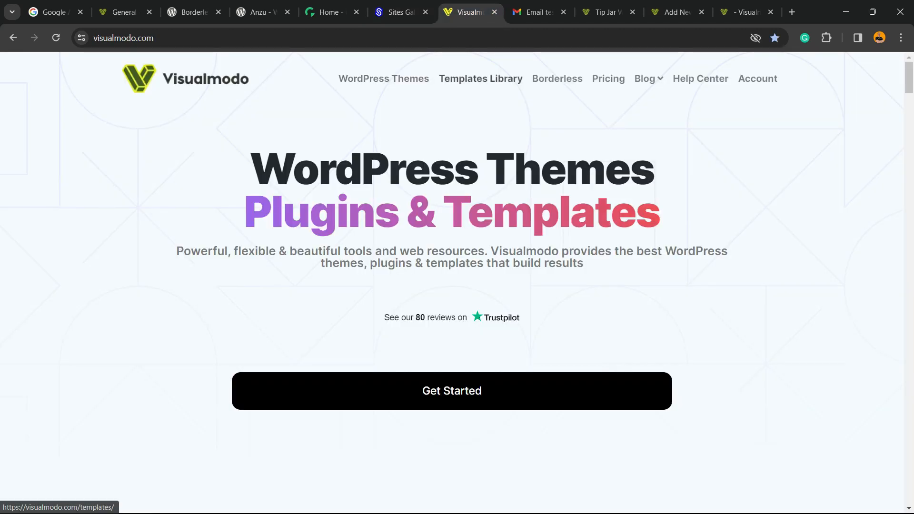
pyautogui.click(456, 79)
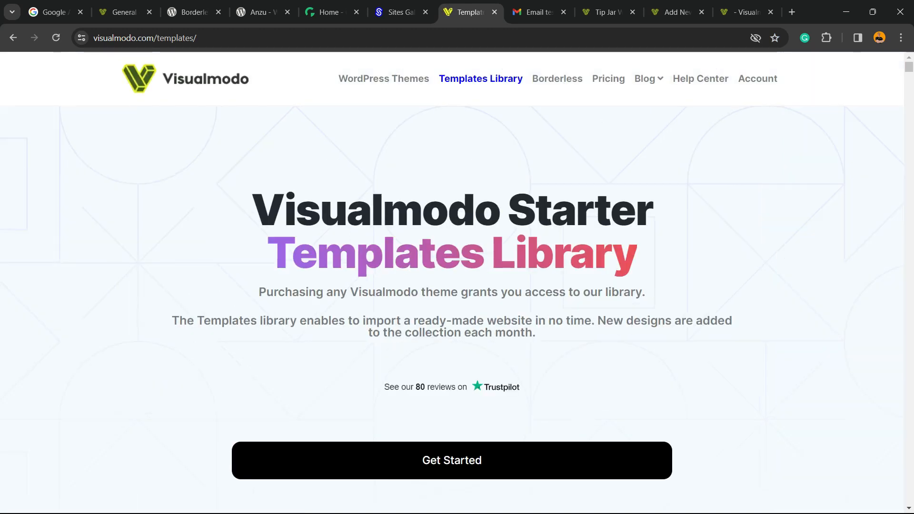
pyautogui.scroll(-15, 290, 334)
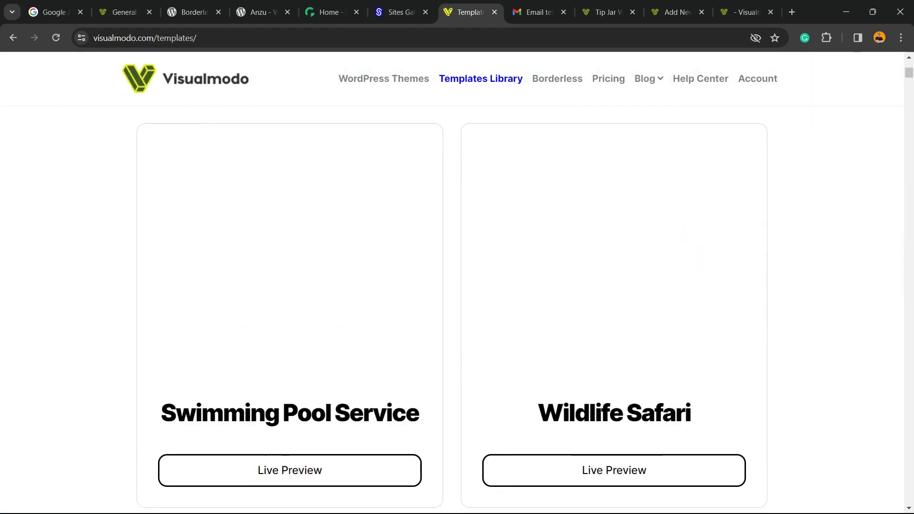
pyautogui.scroll(-18, 638, 224)
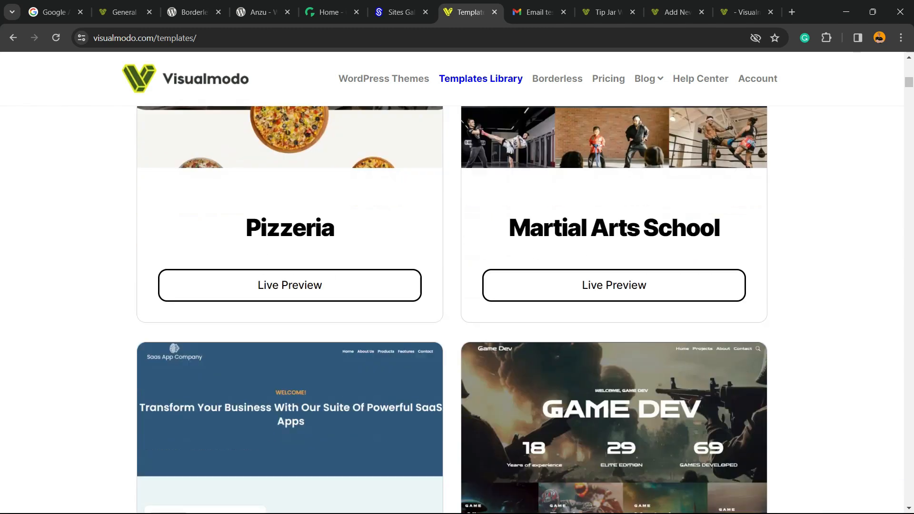
pyautogui.scroll(-20, 291, 157)
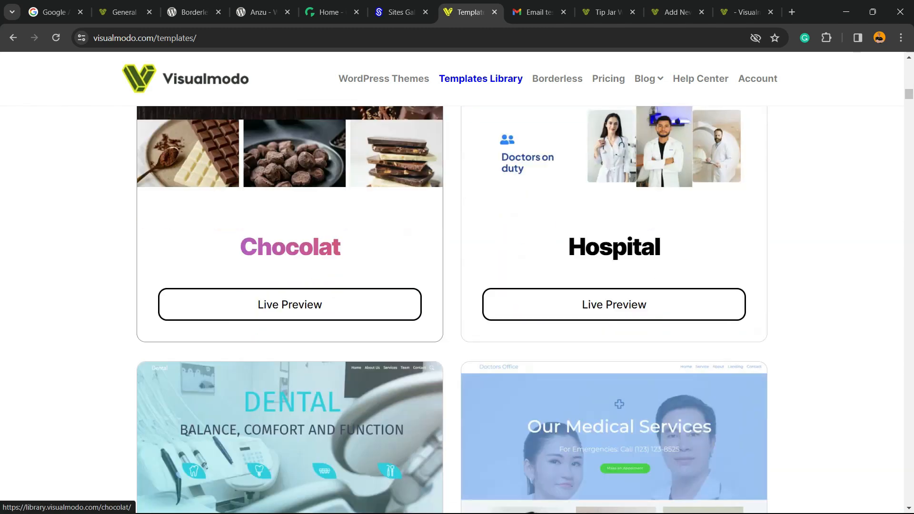
pyautogui.scroll(-20, 290, 286)
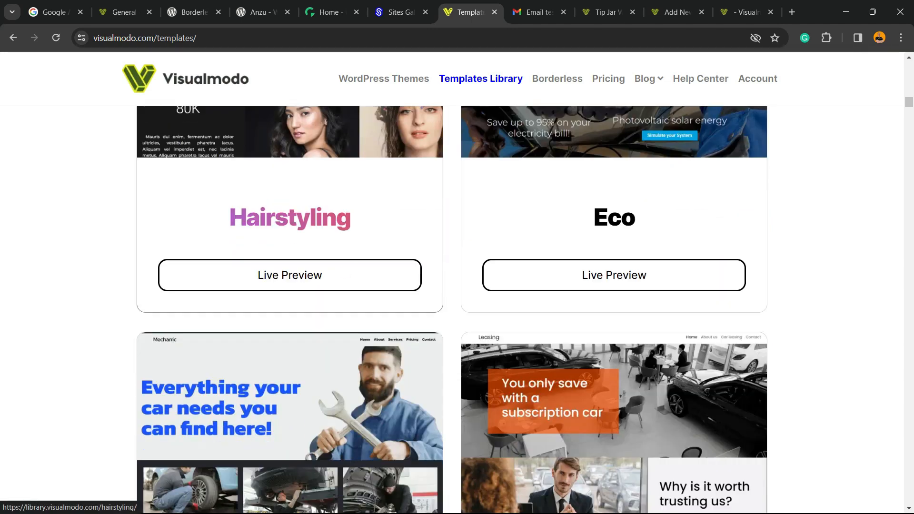
pyautogui.scroll(-7, 290, 286)
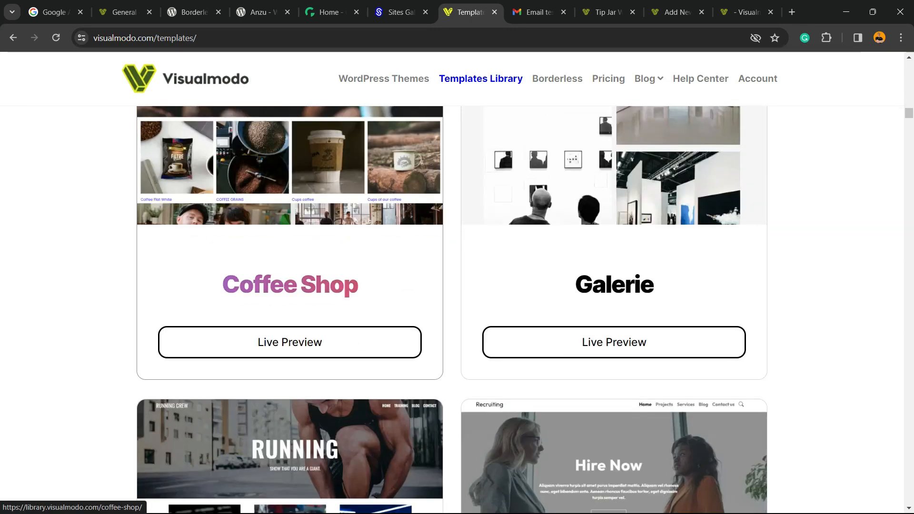